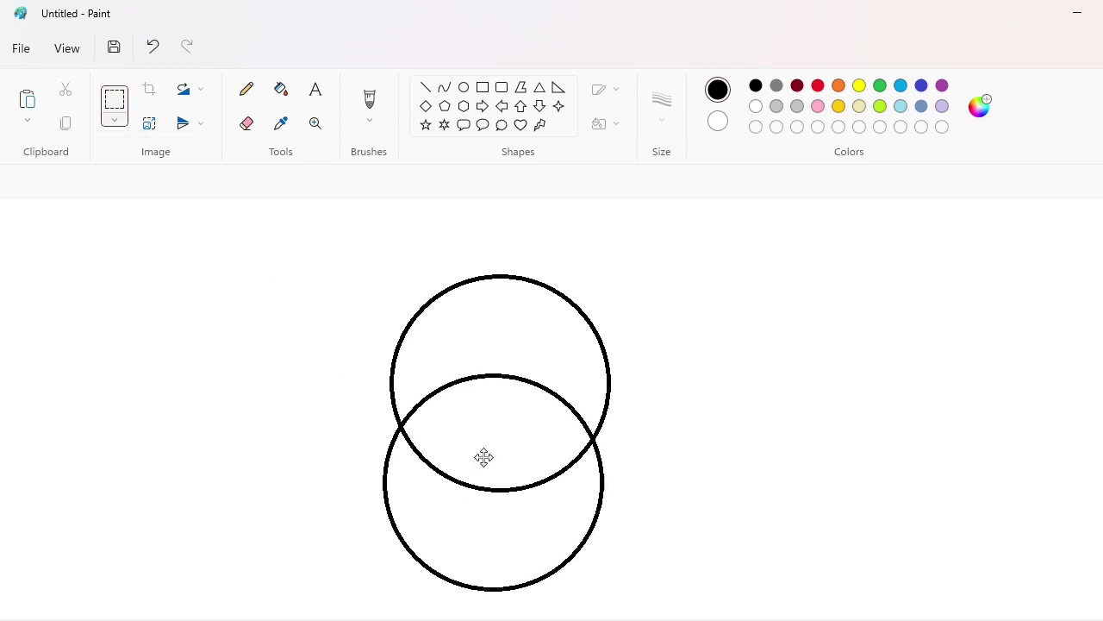
Step: Move the pasted circle straight down so it sits directly below the first circle, leaving a gap between them, and deselect it
key(Right)
key(Right)
key(Down)
key(Down)
key(Down)
key(Down)
key(Down)
key(Down)
key(Down)
key(Down)
key(Down)
key(Down)
scroll(893, 353, down, 5)
key(Down)
key(Down)
key(Down)
key(Down)
key(Down)
key(Down)
key(Down)
key(Down)
key(Down)
key(Down)
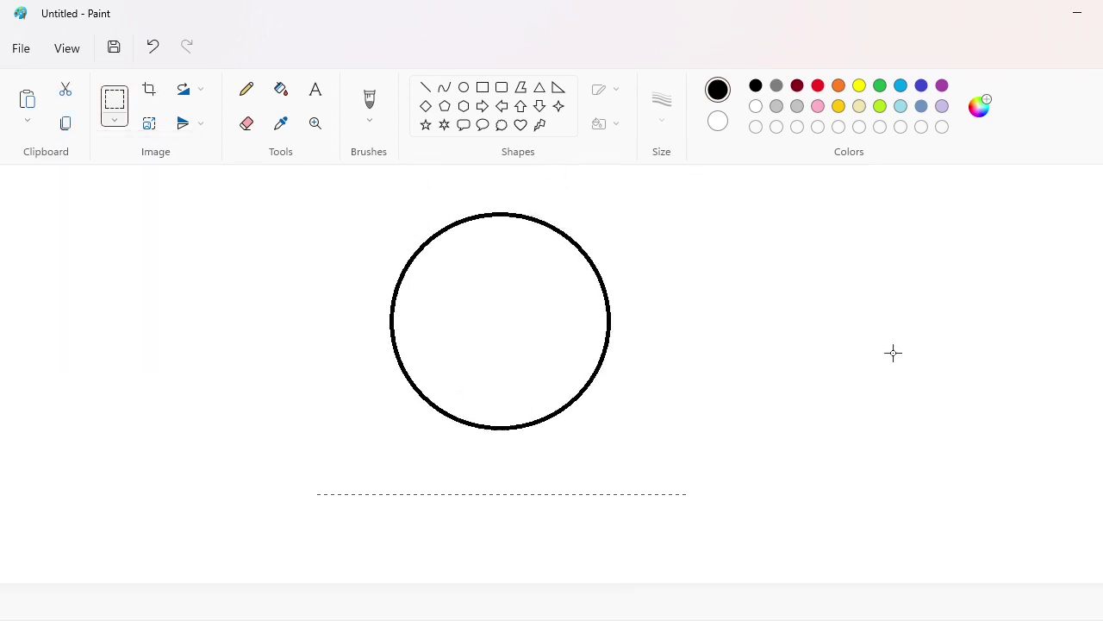
click(893, 353)
scroll(949, 573, up, 3)
scroll(949, 573, down, 1)
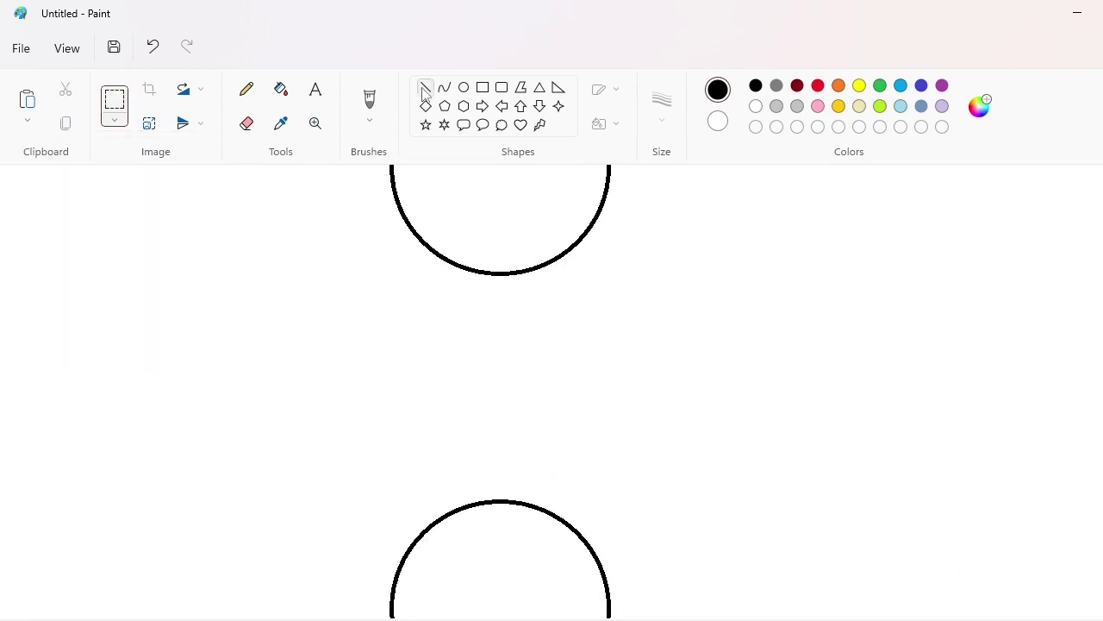
Step: Draw a black vertical line joining the left edges of the two circles and nudge it flush with both
key(Left)
key(Left)
key(Left)
key(Left)
key(Left)
key(Left)
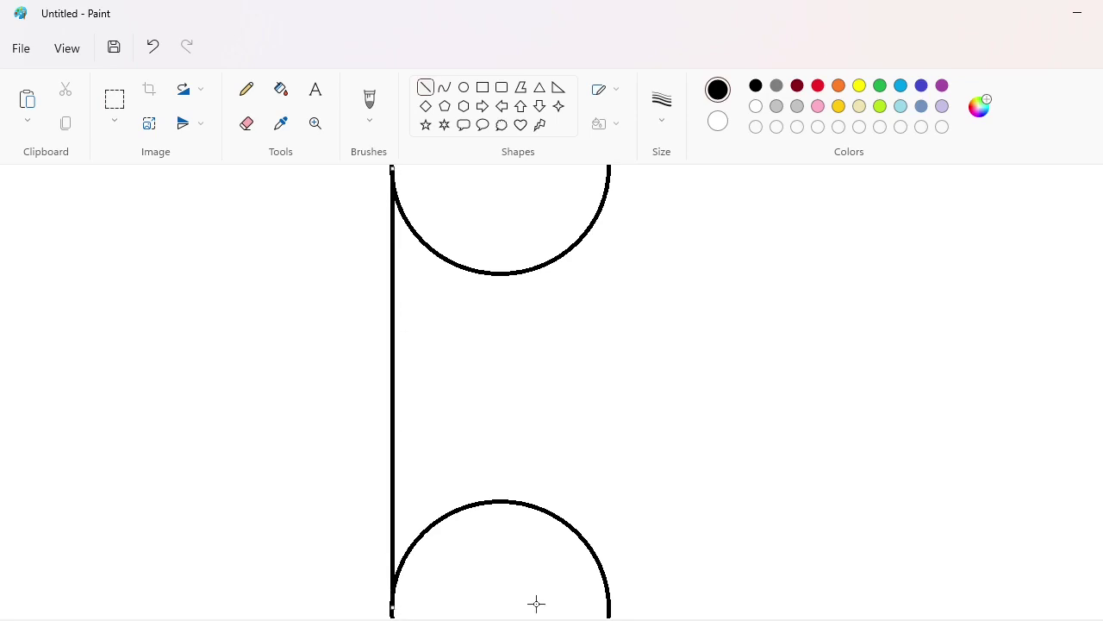
Step: Draw a black vertical line joining the right edges of the two circles and nudge it flush with both
drag(602, 207, 601, 496)
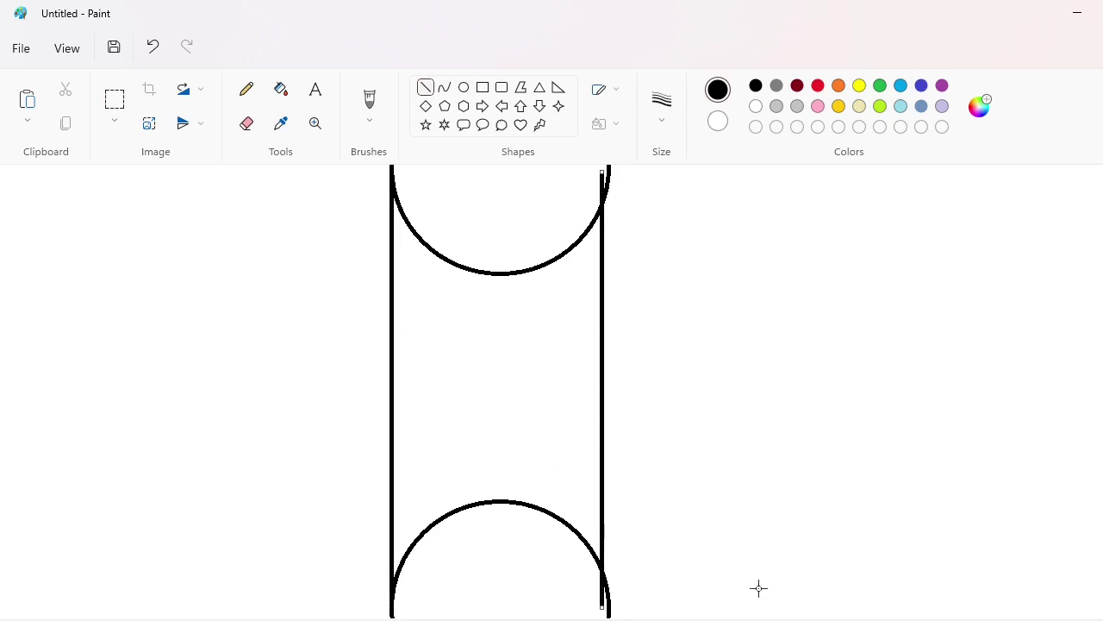
key(Right)
key(Right)
key(Right)
key(Right)
Step: Fill both circles and the area between the two vertical lines with black to form a solid rounded bar
scroll(899, 477, down, 1)
click(281, 89)
click(529, 312)
click(524, 401)
click(524, 513)
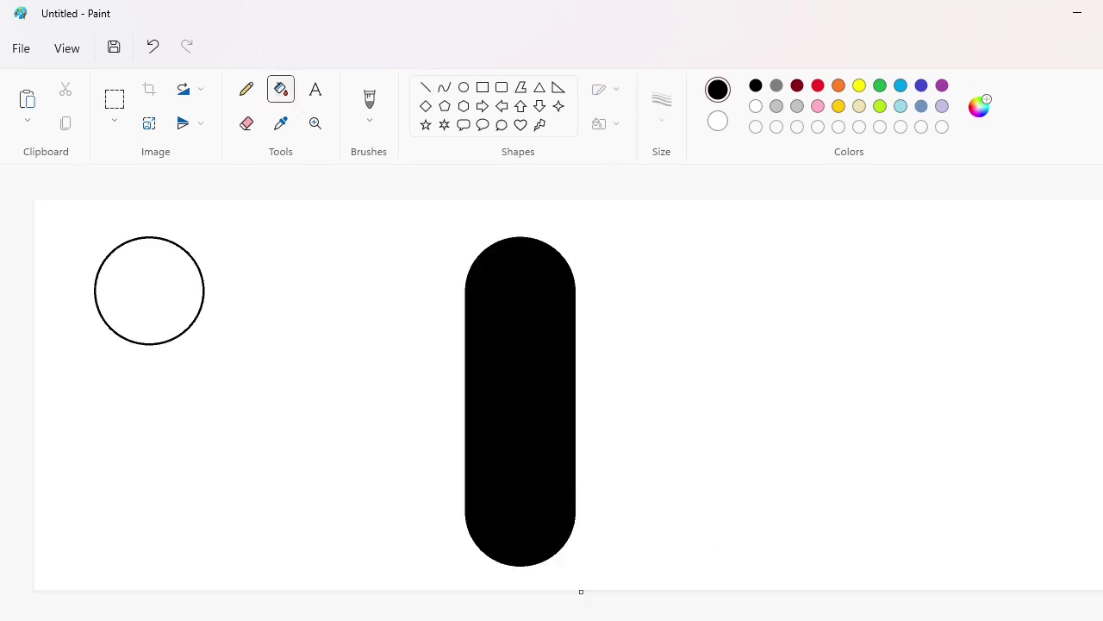
Step: Copy the rounded upper part of the black bar and place the pasted copy over the bar's top
click(1102, 620)
scroll(694, 534, down, 4)
drag(603, 620, 836, 620)
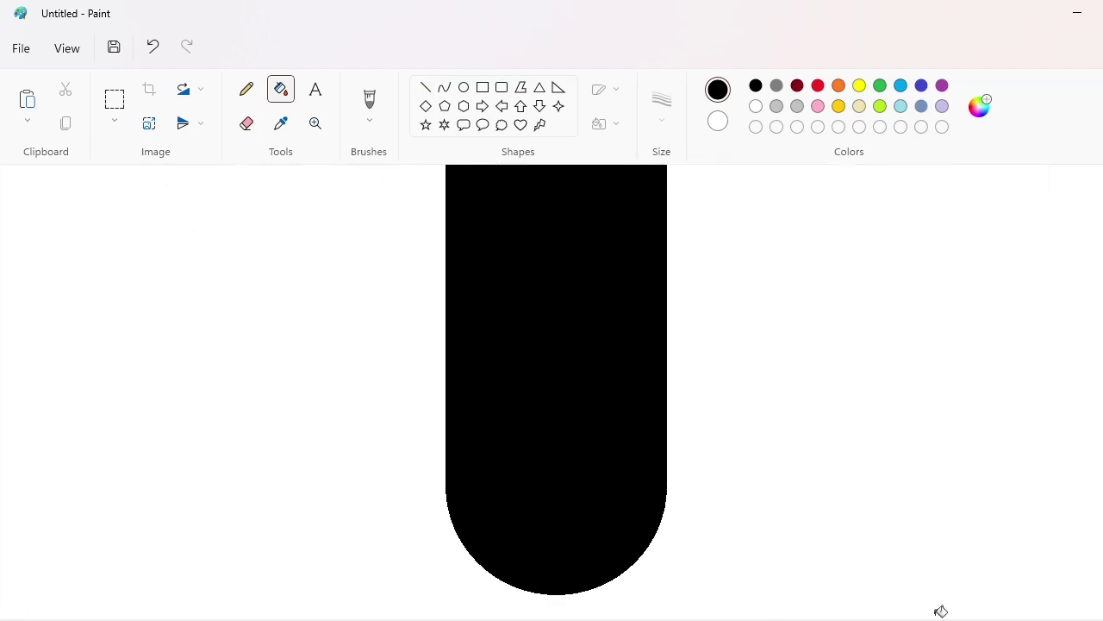
click(1026, 620)
click(281, 123)
click(472, 302)
click(115, 101)
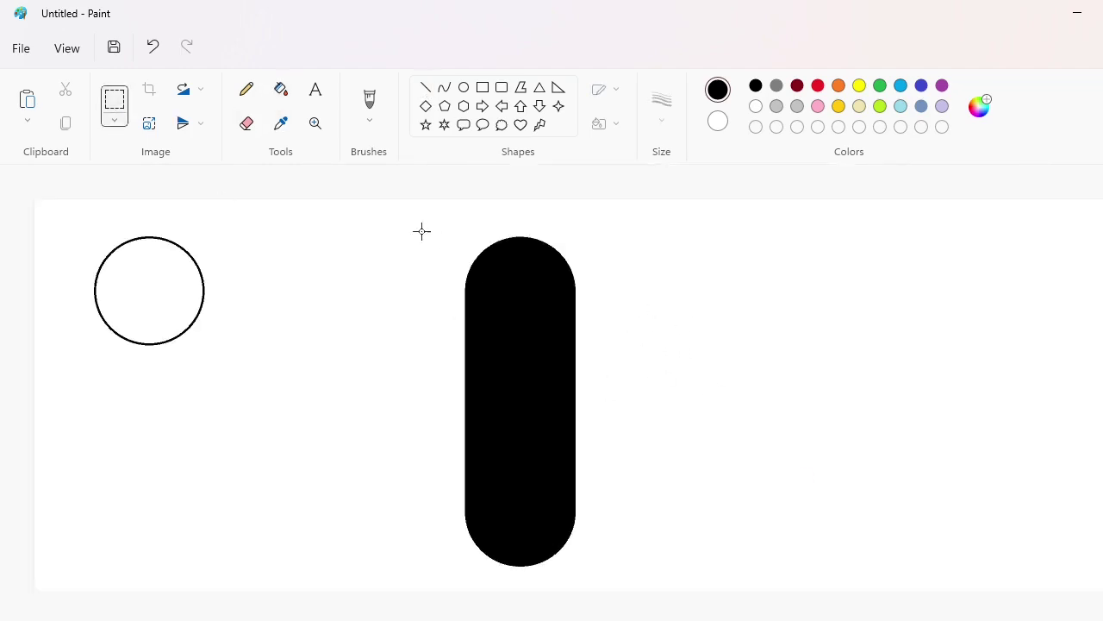
click(1102, 619)
drag(560, 619, 724, 620)
key(ctrl+v)
drag(328, 407, 731, 434)
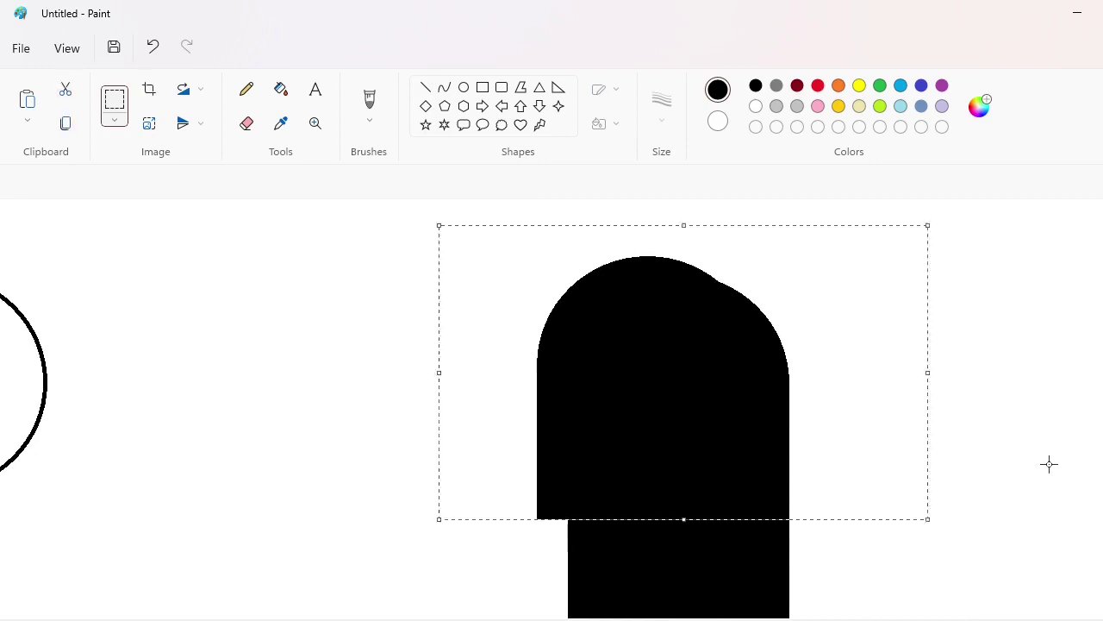
Step: Align the pasted piece with the bar's sides, raise it slightly above the old top to lengthen the bar, and deselect it
key(Down)
key(Down)
key(Down)
key(Down)
key(Down)
key(Down)
key(Down)
key(Down)
key(Down)
key(Down)
key(Right)
key(Right)
key(Right)
key(Right)
key(Right)
key(Right)
key(Right)
key(Right)
key(Right)
key(Right)
key(Right)
key(Right)
key(Right)
key(Right)
key(Right)
key(Right)
key(Right)
key(Right)
key(Up)
key(Up)
key(Up)
key(Up)
key(Up)
key(Up)
key(Up)
key(Up)
key(Up)
key(Up)
key(Up)
key(Up)
key(Up)
key(Up)
key(Up)
key(Up)
key(Up)
key(Up)
key(Up)
key(Up)
click(1015, 554)
click(1025, 620)
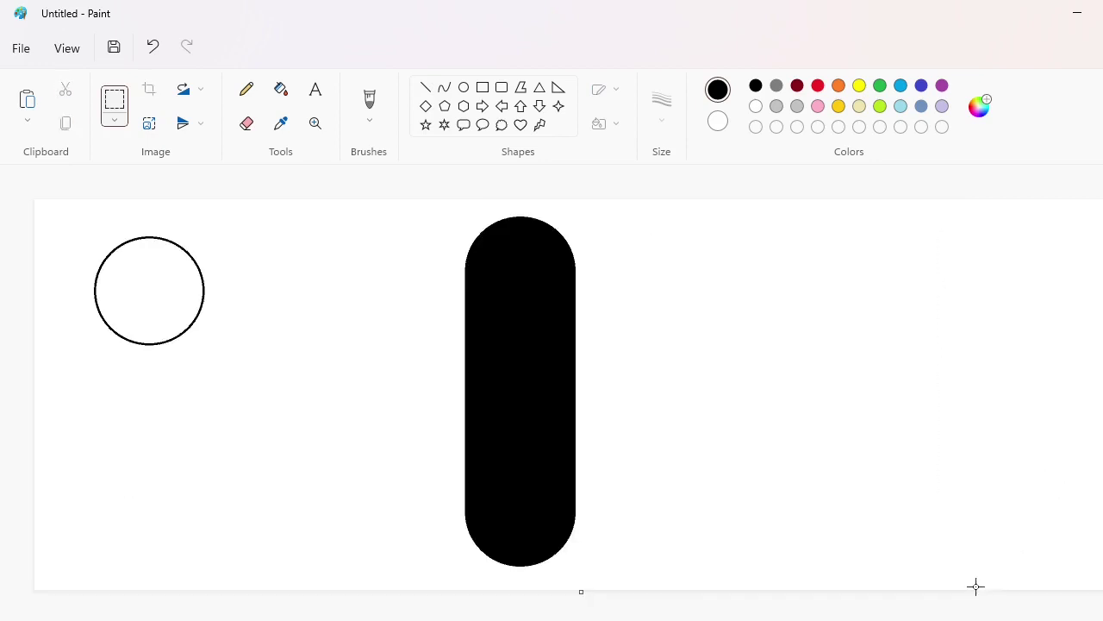
Step: Copy the outlined circle left of the black bar and place the copy to the right of the bar
drag(59, 208, 276, 419)
key(ctrl+c)
key(ctrl+v)
drag(159, 290, 704, 335)
scroll(826, 612, up, 2)
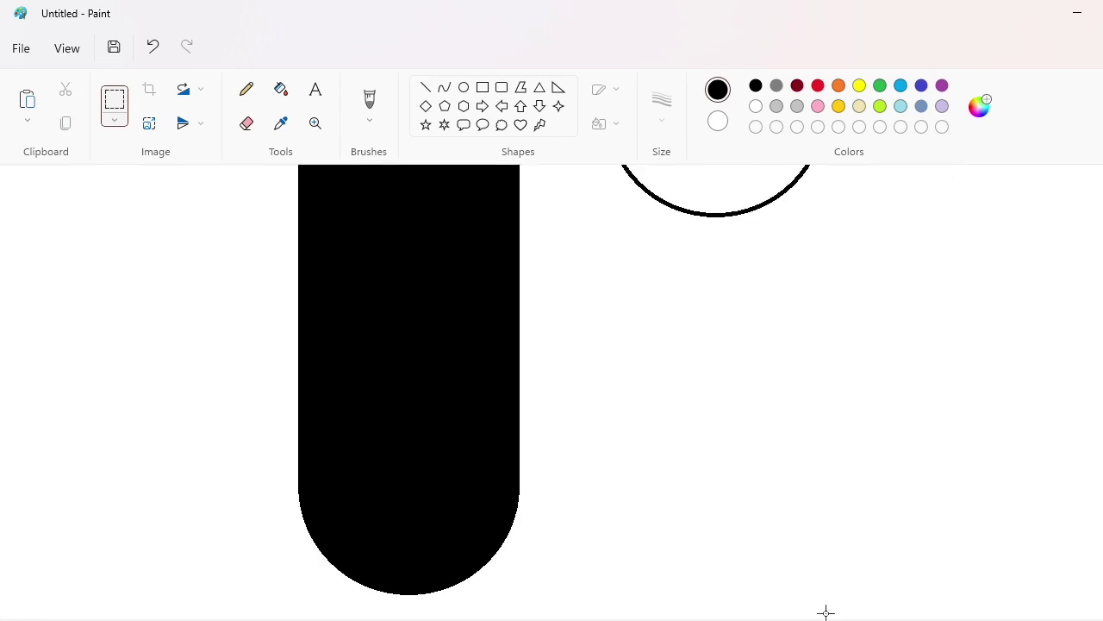
Step: Draw a purple horizontal guide line along the bottom end of the black bar, extending right beneath the circle, and nudge it into place
drag(373, 590, 641, 590)
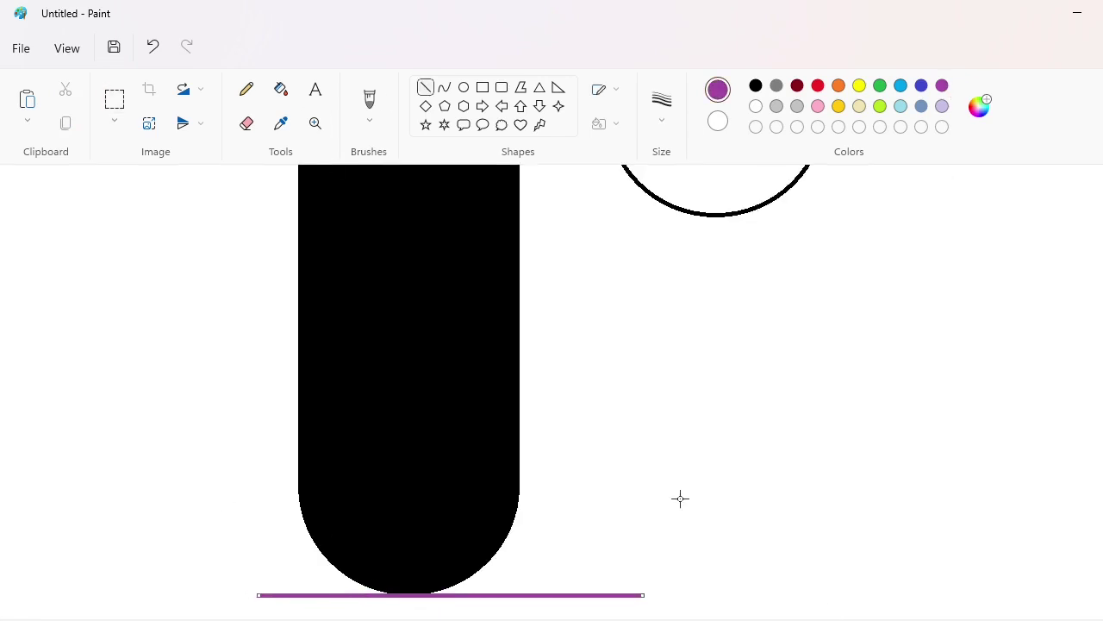
key(Down)
key(Down)
key(Down)
key(Right)
key(Right)
key(Right)
key(Right)
key(Right)
key(Right)
key(Right)
key(Right)
key(Right)
key(Right)
key(Right)
key(Right)
key(Right)
key(Right)
key(Right)
key(Right)
key(Right)
key(Right)
key(Right)
key(Right)
Step: Paste another copy of the outlined circle to the right of the black bar and align it horizontally with the upper circle
key(ctrl+v)
drag(282, 375, 779, 287)
scroll(986, 387, up, 2)
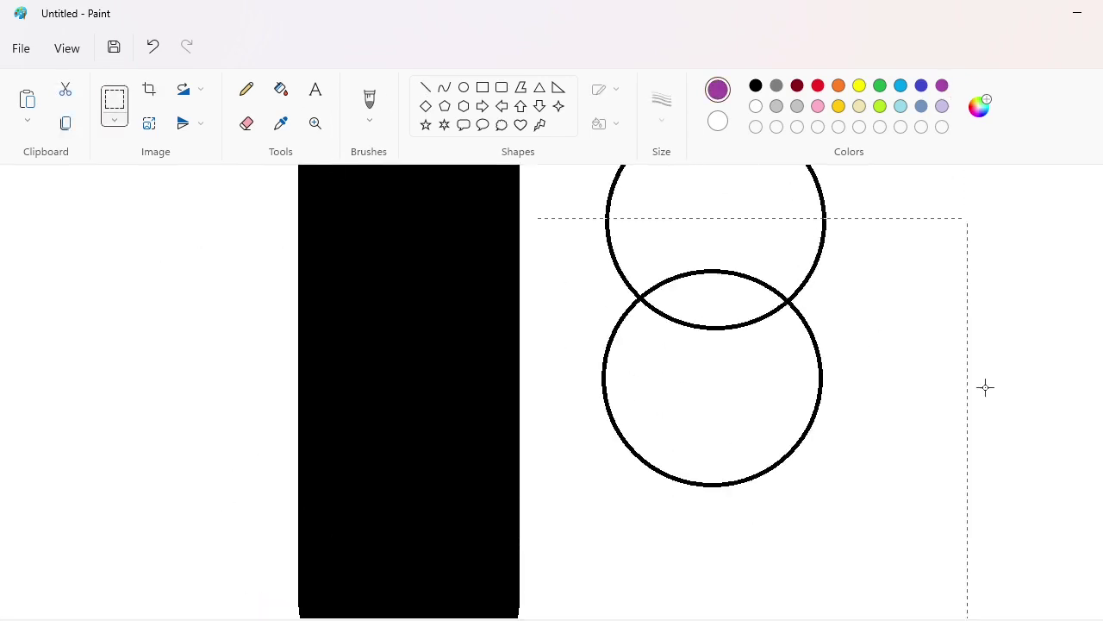
key(Up)
key(Up)
key(Up)
key(Up)
key(Up)
key(Up)
key(Up)
key(Up)
key(Up)
key(Up)
key(Up)
key(Up)
key(Up)
key(Up)
key(Up)
key(Up)
key(Up)
key(Up)
key(Up)
key(Up)
key(Right)
key(Right)
key(Up)
key(Up)
key(Up)
key(Up)
key(Up)
key(Up)
Step: Lower the pasted circle until it rests on the purple guide line and deselect it
key(Down)
key(Down)
key(Down)
key(Down)
key(Down)
key(Down)
key(Down)
key(Down)
key(Down)
key(Down)
key(Down)
key(Down)
key(Down)
key(Down)
key(Down)
key(Down)
key(Down)
key(Down)
key(Down)
key(Down)
scroll(1029, 466, down, 3)
key(Down)
key(Down)
key(Down)
key(Down)
key(Down)
key(Down)
key(Down)
key(Down)
key(Down)
key(Down)
key(Down)
key(Down)
key(Down)
key(Down)
key(Down)
key(Down)
key(Down)
key(Down)
key(Down)
key(Down)
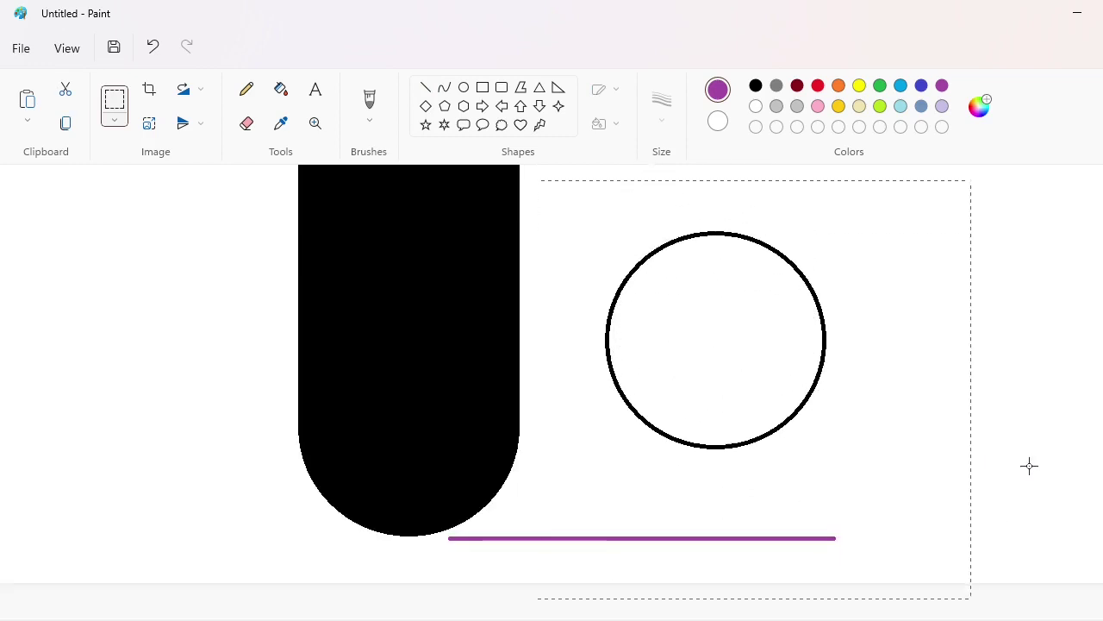
click(1029, 466)
Step: Draw a black diagonal line slanting from the upper circle to the bar, then move it to the blank area right of the circle
key(ctrl+Page_Down)
key(ctrl+plus)
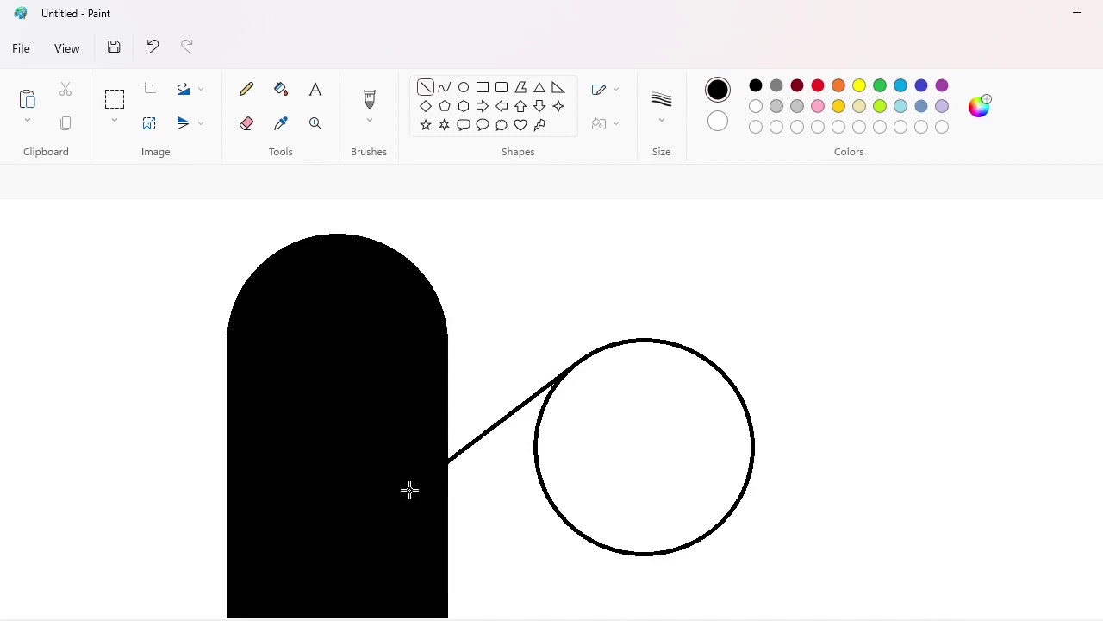
drag(405, 499, 377, 536)
drag(468, 455, 1042, 366)
click(697, 574)
Step: Copy the diagonal line and place the copy tangent to the upper circle's upper-left edge, running down to the black bar
scroll(696, 574, right, 3)
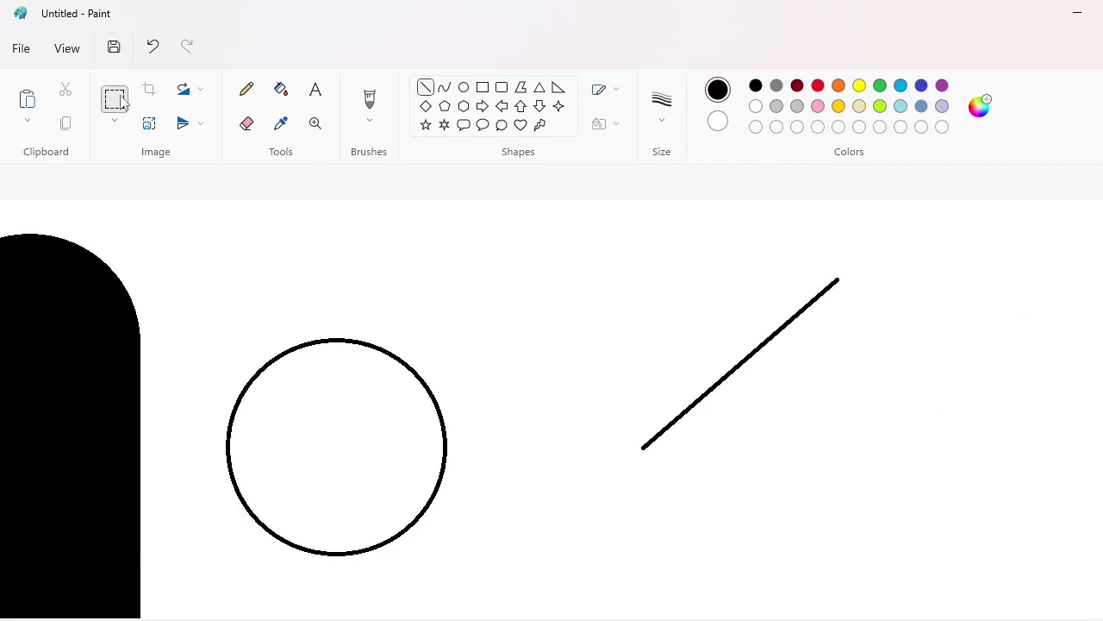
click(115, 99)
drag(511, 225, 966, 562)
key(ctrl+c)
key(ctrl+v)
scroll(698, 568, left, 3)
drag(549, 368, 451, 481)
click(762, 473)
Step: Paste a second copy of the diagonal line and align it tangent to the upper circle's lower-right edge
scroll(761, 470, down, 3)
key(ctrl+v)
drag(341, 305, 555, 471)
key(Up)
key(Up)
click(764, 481)
Step: Paste the diagonal line again, flip it horizontally and place it tangent to the lower circle's upper-right edge
scroll(764, 481, down, 3)
key(ctrl+v)
click(190, 123)
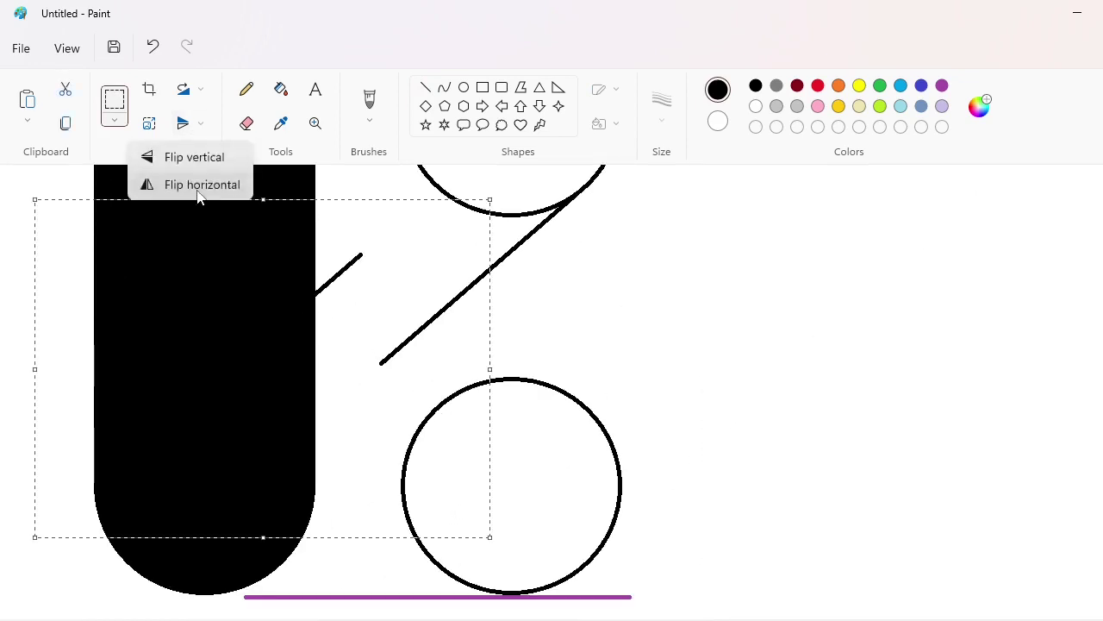
click(201, 187)
drag(354, 370, 609, 365)
click(850, 437)
Step: Paste one more horizontally flipped diagonal line and align it tangent to the lower circle's lower-left edge, meeting the bar
key(ctrl+v)
click(183, 123)
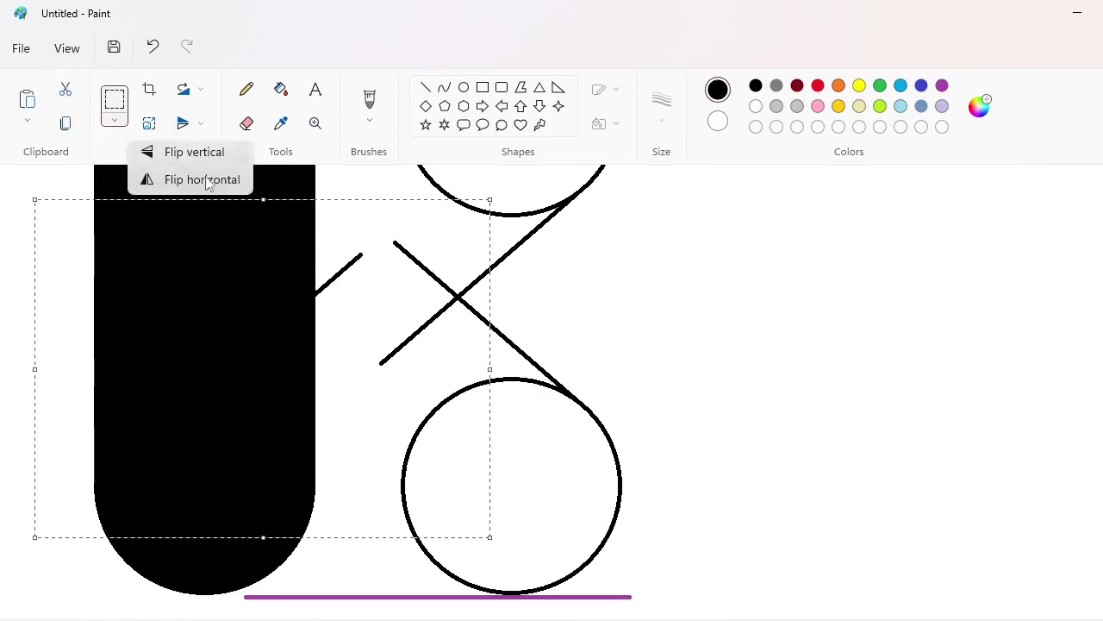
click(203, 178)
drag(327, 368, 416, 513)
key(Left)
key(Left)
key(Left)
key(Left)
key(Left)
click(768, 456)
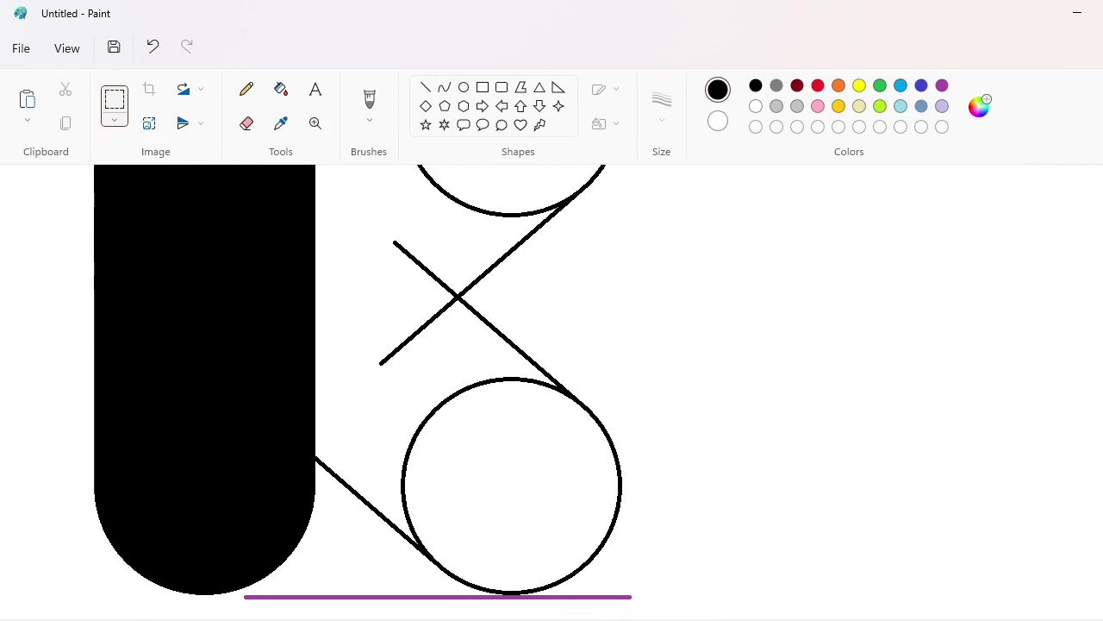
Step: Fill the two circles and the areas enclosed by the diagonal lines with black to form the arms of a K
key(ctrl+minus)
click(281, 89)
click(690, 274)
click(668, 388)
click(676, 489)
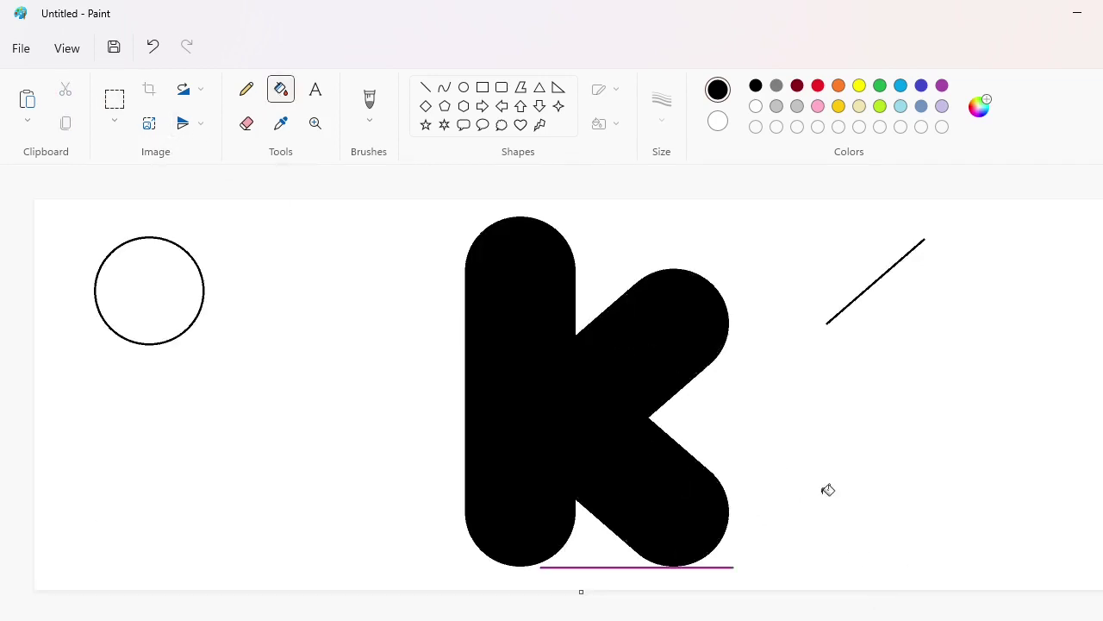
Step: Touch up the small white specks left along the arms' edges with the black pencil
key(ctrl+plus)
drag(455, 619, 817, 619)
click(248, 90)
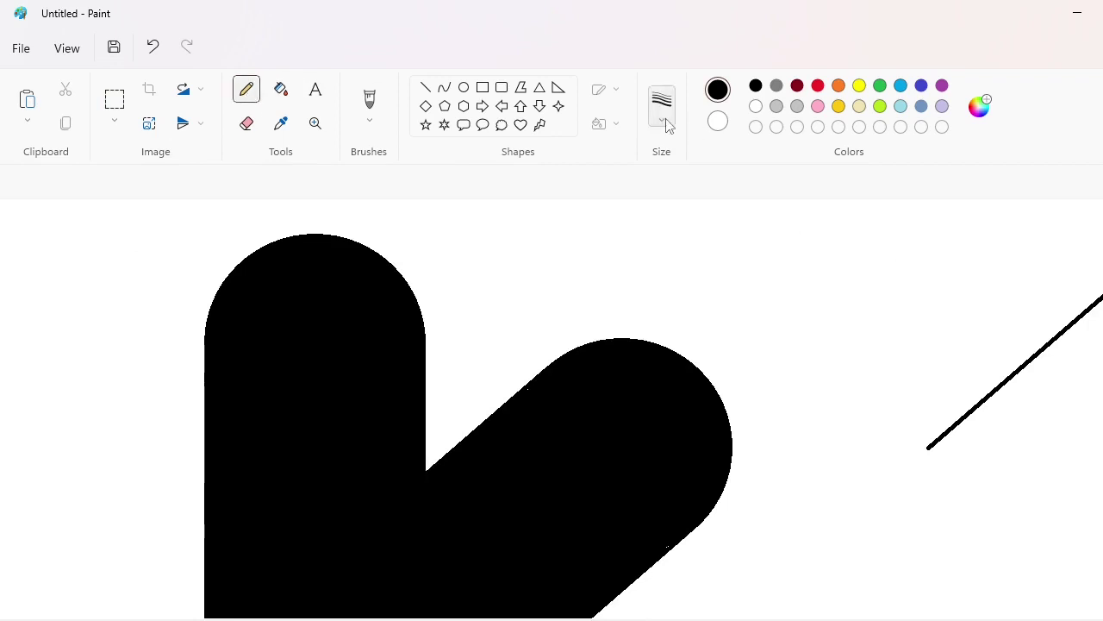
scroll(533, 380, down, 3)
scroll(672, 426, down, 3)
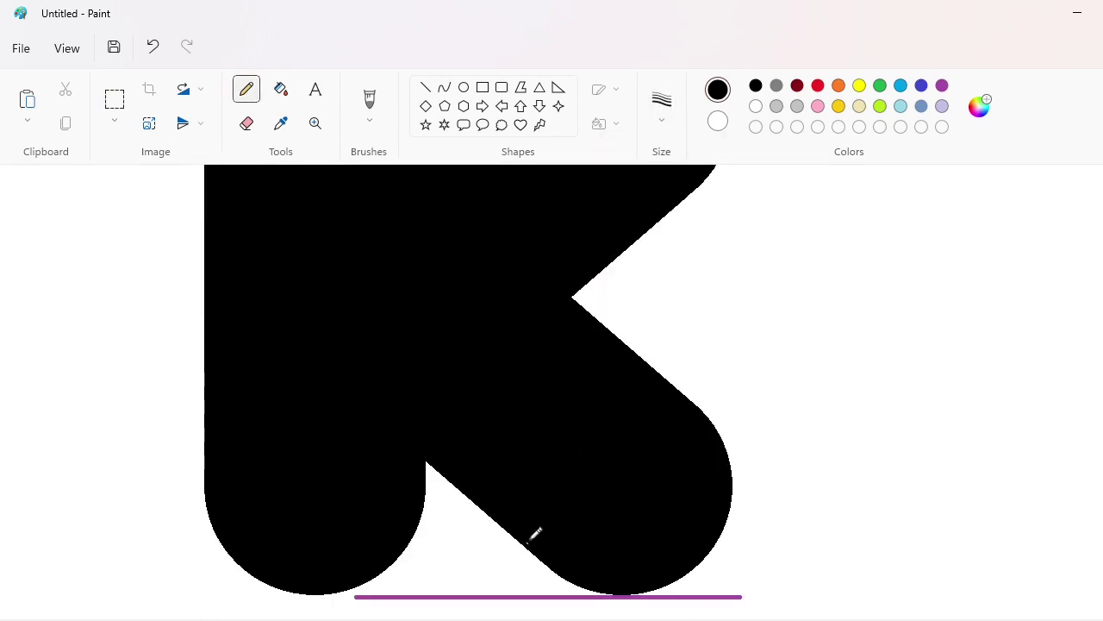
key(ctrl+minus)
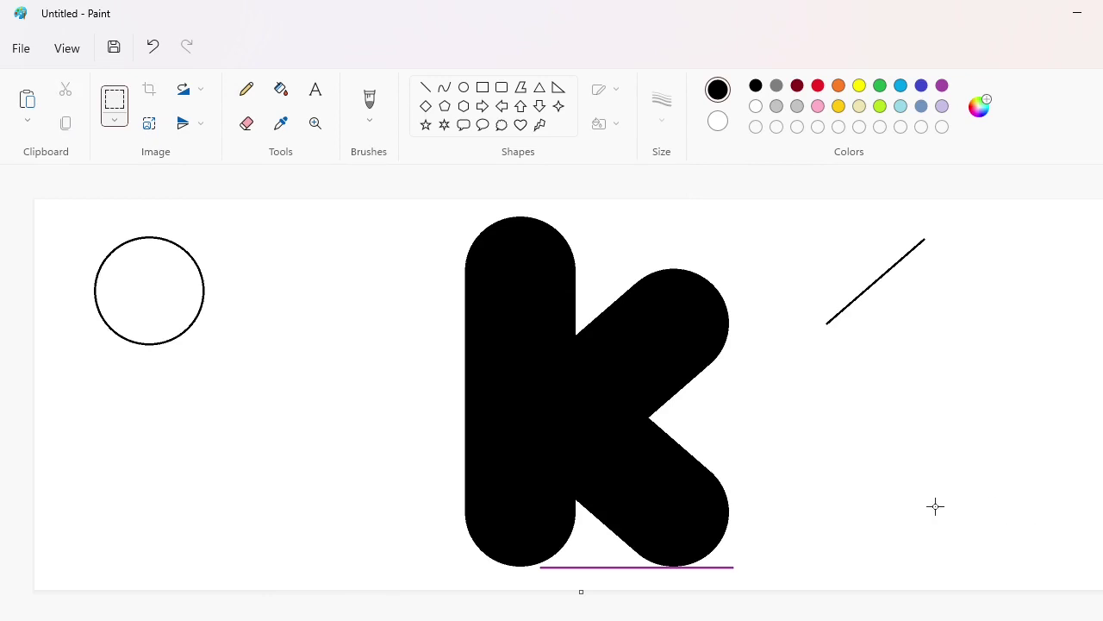
Step: Copy the rounded top of the K's vertical bar and place the pasted copy over the bar's top
key(ctrl+plus)
drag(405, 618, 666, 618)
key(ctrl+v)
drag(276, 303, 515, 303)
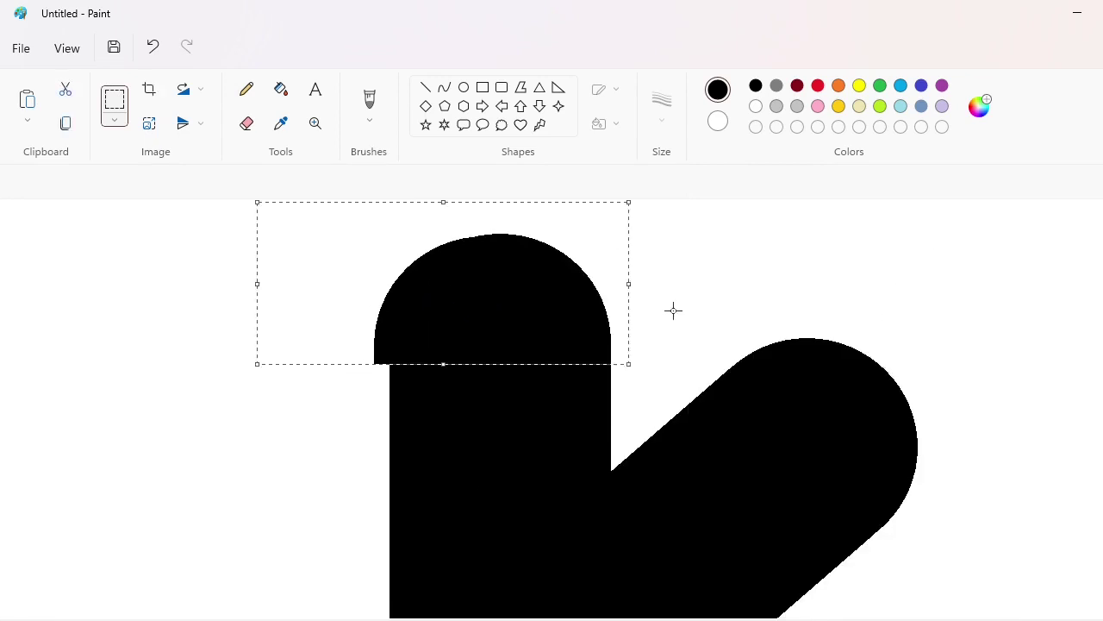
Step: Align the pasted rounded piece with the bar's sides and raise it slightly to make the K's vertical bar taller
key(Up)
key(Up)
key(Up)
key(Up)
key(Up)
key(Up)
key(Up)
key(Up)
key(Up)
key(Up)
key(Up)
key(Up)
key(Up)
key(Up)
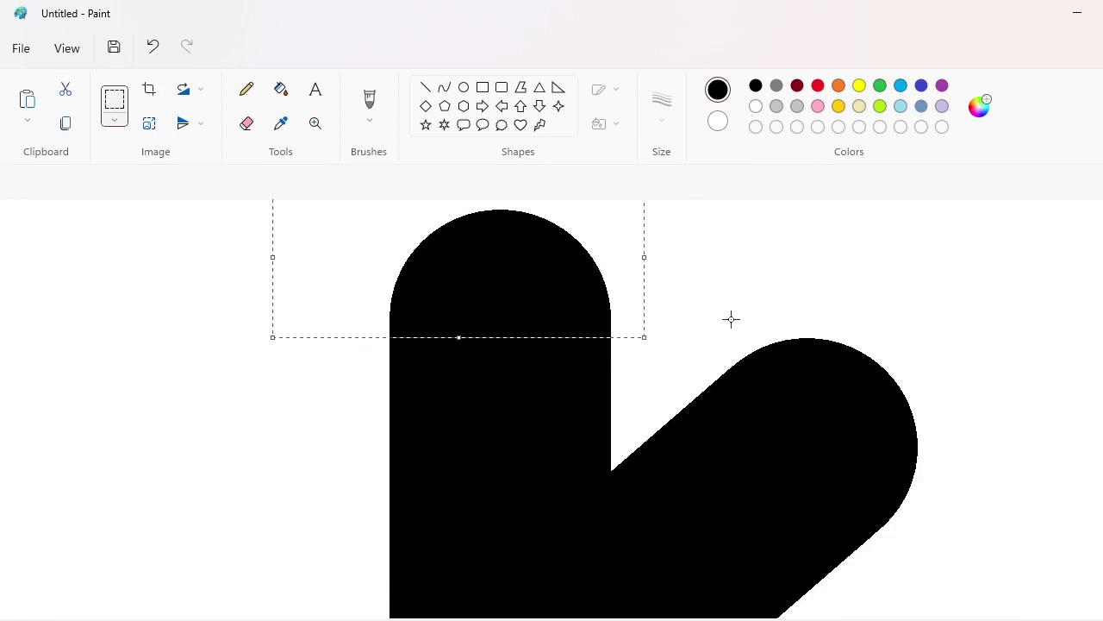
Step: Draw a purple circle inside the rounded top of the K's vertical bar, leaving an even black rim around it
click(731, 319)
key(ctrl+minus)
key(ctrl+plus)
drag(405, 618, 653, 618)
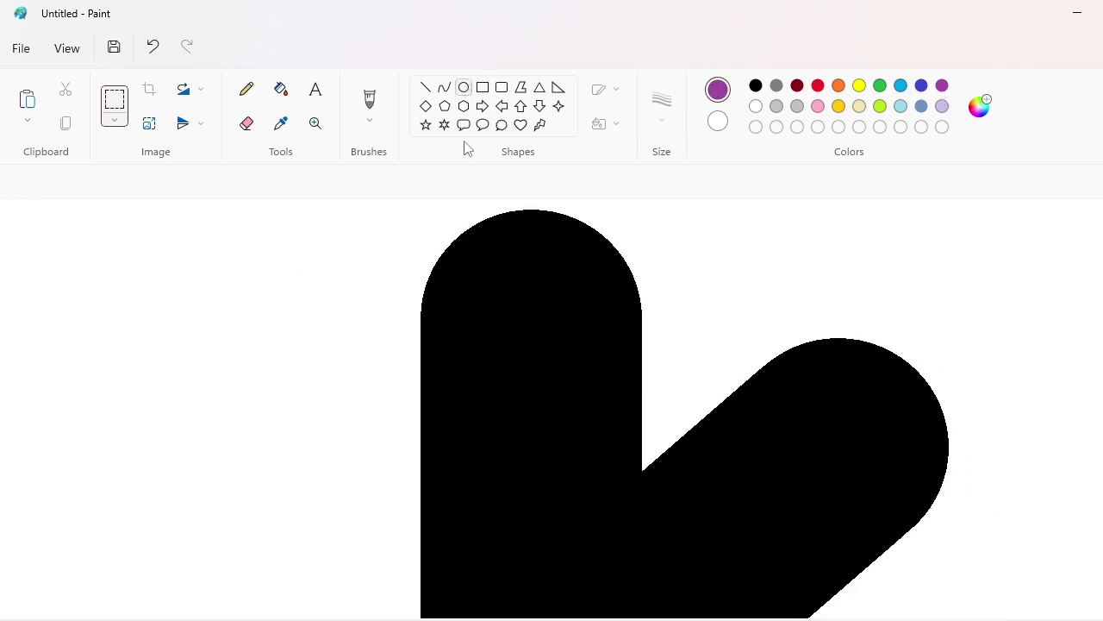
click(464, 87)
drag(476, 250, 601, 380)
drag(551, 339, 544, 333)
drag(596, 243, 609, 238)
drag(543, 294, 537, 299)
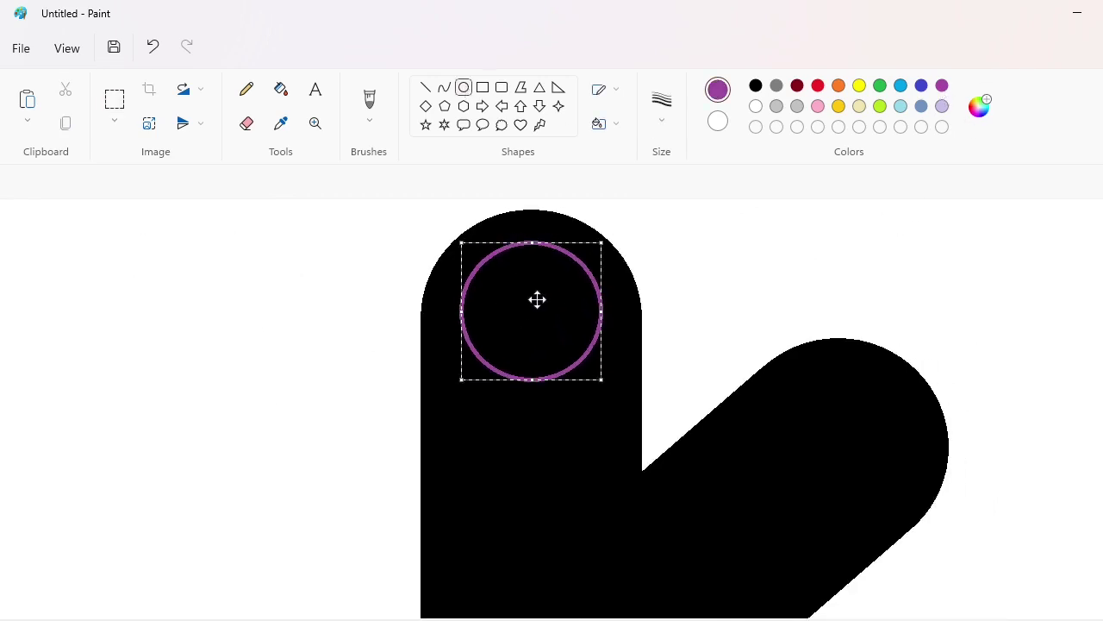
drag(601, 242, 609, 236)
mouse_move(517, 312)
mouse_down()
mouse_move(180, 326)
mouse_move(500, 323)
mouse_move(518, 332)
mouse_up()
Step: Place copies of the purple circle on the blank area beside the K and inside the rounded bottom of its vertical bar
key(ctrl+c)
key(ctrl+v)
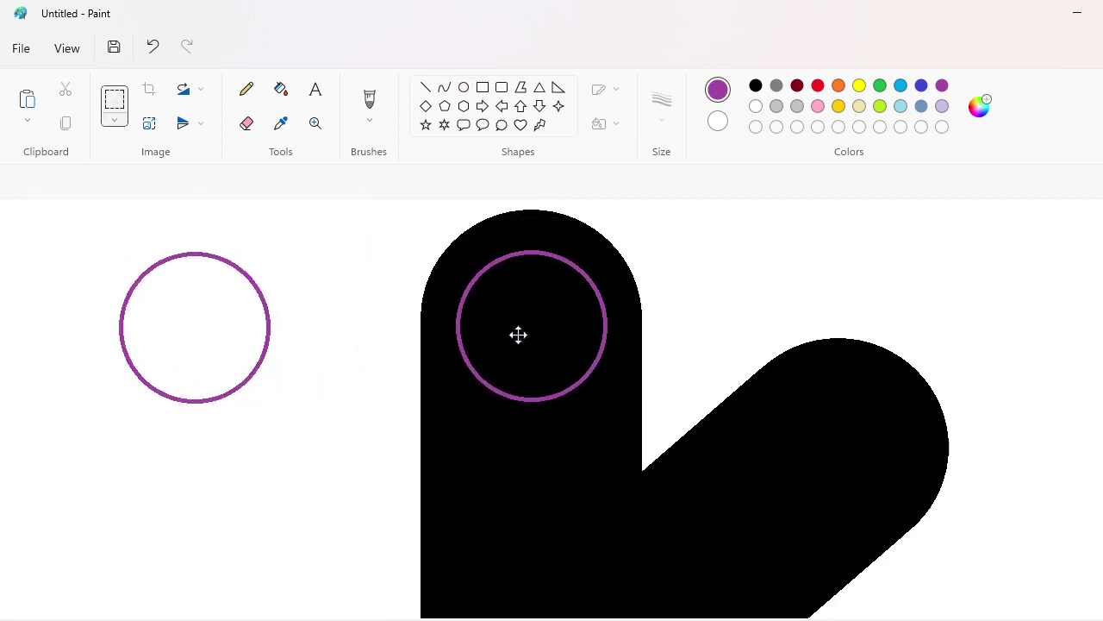
key(ctrl+v)
drag(201, 320, 549, 347)
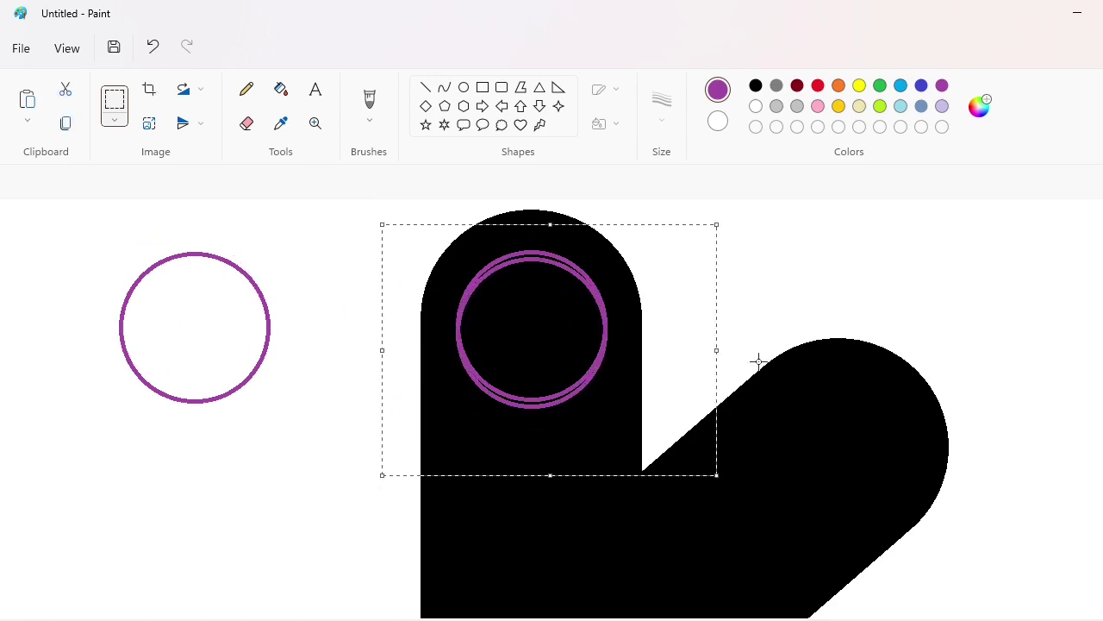
key(Down)
key(Down)
key(Down)
key(Down)
key(Down)
key(Down)
key(Down)
key(Down)
key(Down)
key(Down)
key(Down)
key(Down)
key(Down)
key(Down)
key(Down)
key(Down)
key(Down)
key(Down)
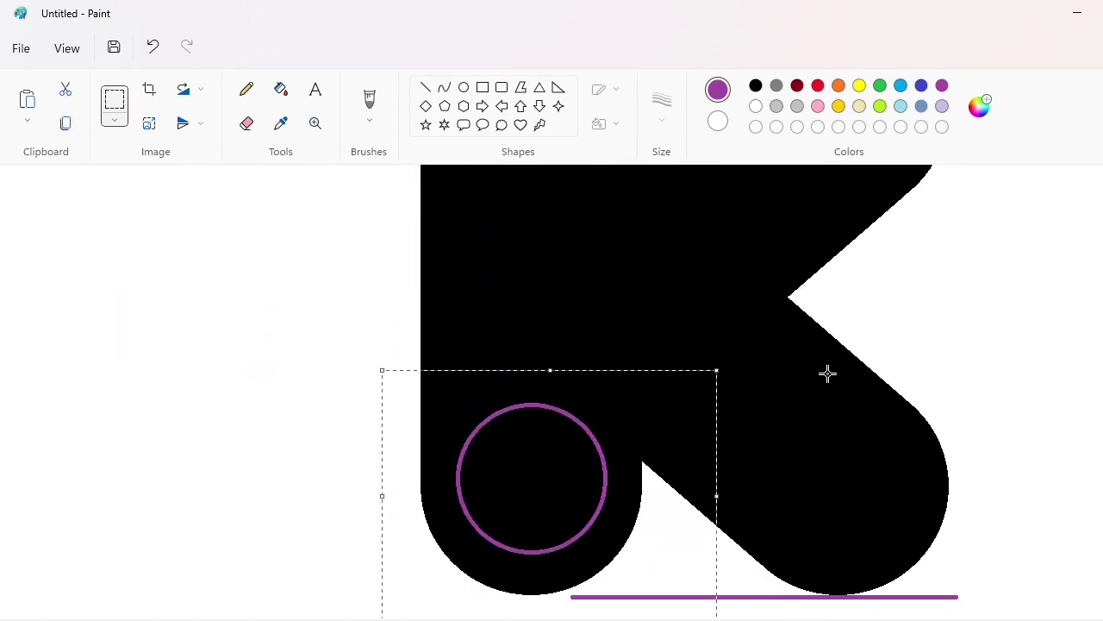
Step: Paste two more purple circle copies and place them inside the rounded ends of the K's lower and upper arms
key(ctrl+v)
drag(163, 295, 818, 467)
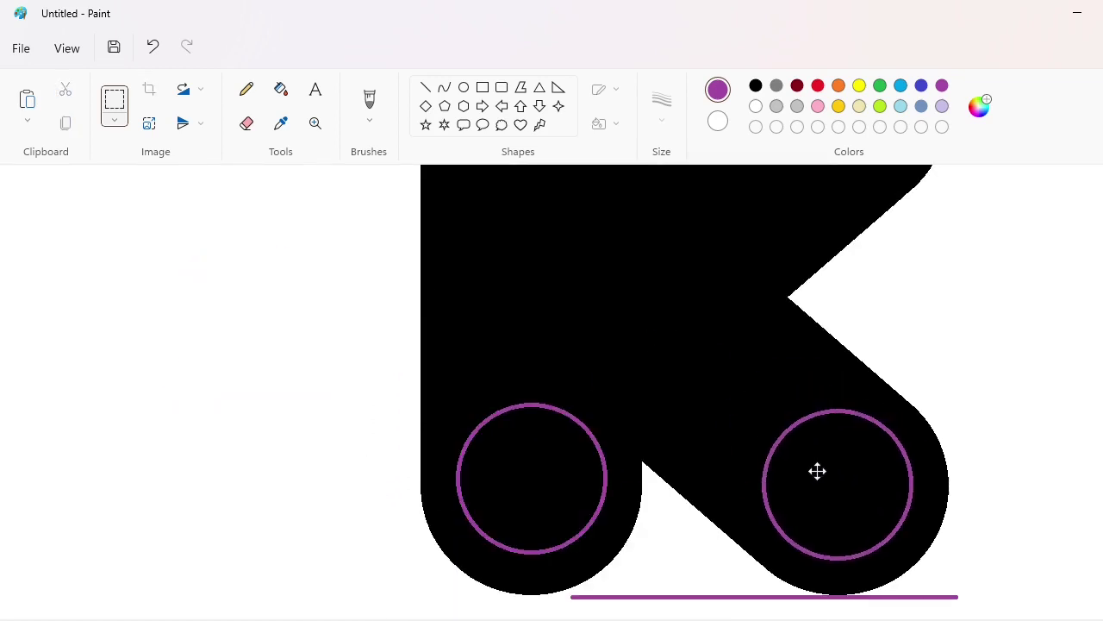
scroll(1076, 397, up, 2)
key(ctrl+v)
drag(200, 310, 855, 340)
scroll(1043, 458, up, 1)
click(1044, 458)
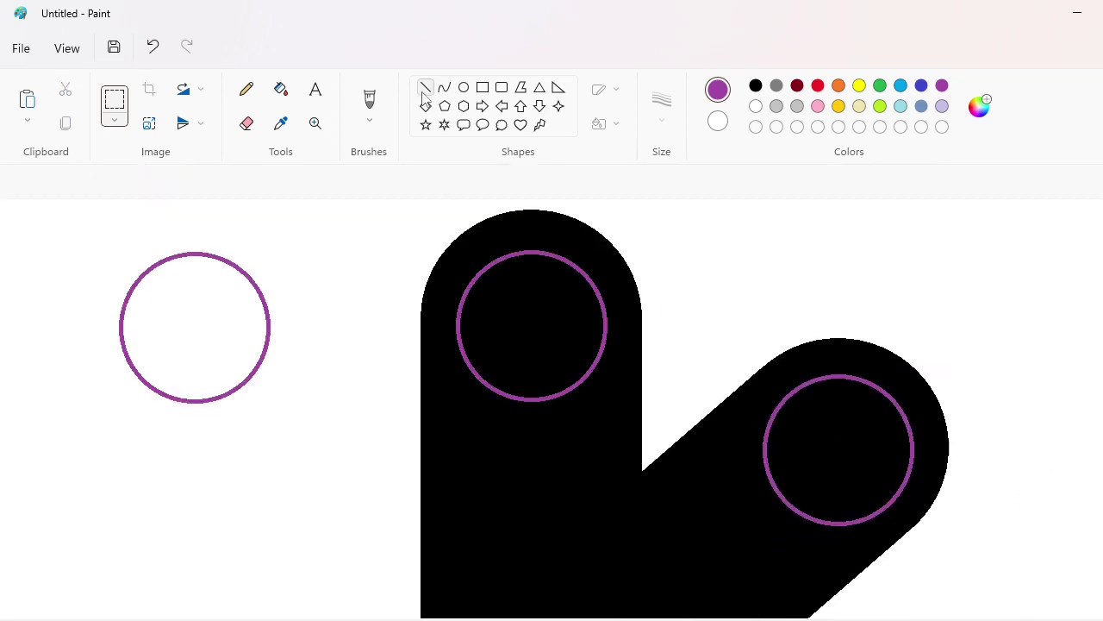
Step: Draw a purple vertical line joining the outer sides of the vertical bar's two circles and align it with them
drag(478, 437, 478, 619)
key(Down)
key(Down)
key(Down)
key(Down)
key(Down)
key(Down)
key(Down)
key(Down)
key(Down)
key(Down)
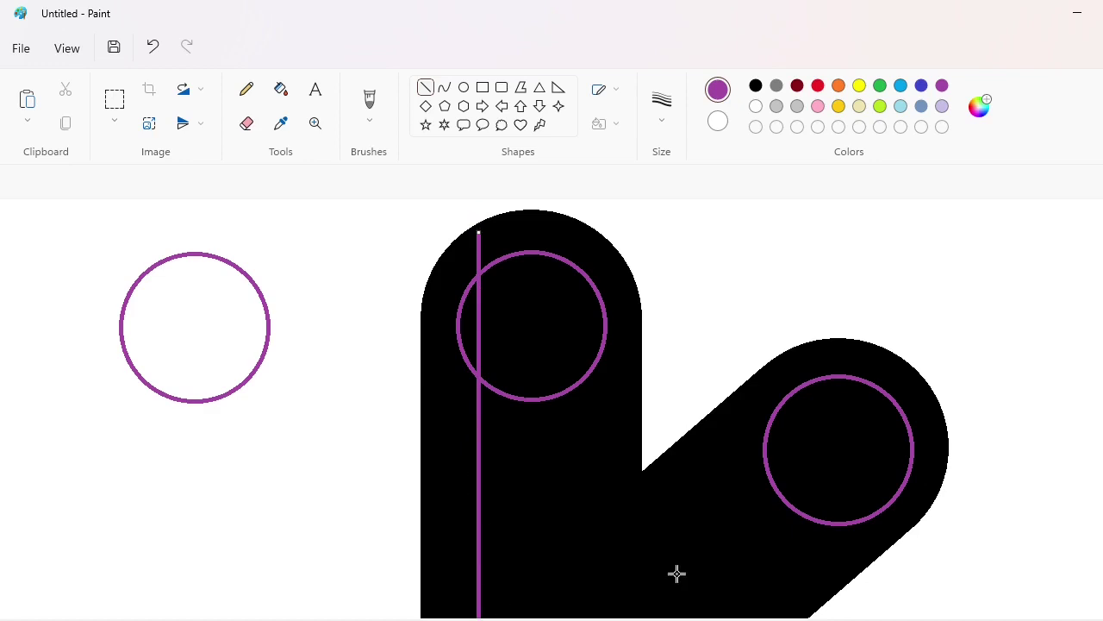
key(Left)
key(Left)
key(Left)
key(Left)
key(Left)
key(Left)
key(Left)
key(Left)
key(Up)
key(Up)
key(Up)
key(Up)
click(740, 504)
Step: Draw a purple vertical line joining the vertical bar's two circles on the side facing the arms
scroll(740, 503, down, 3)
scroll(479, 417, up, 2)
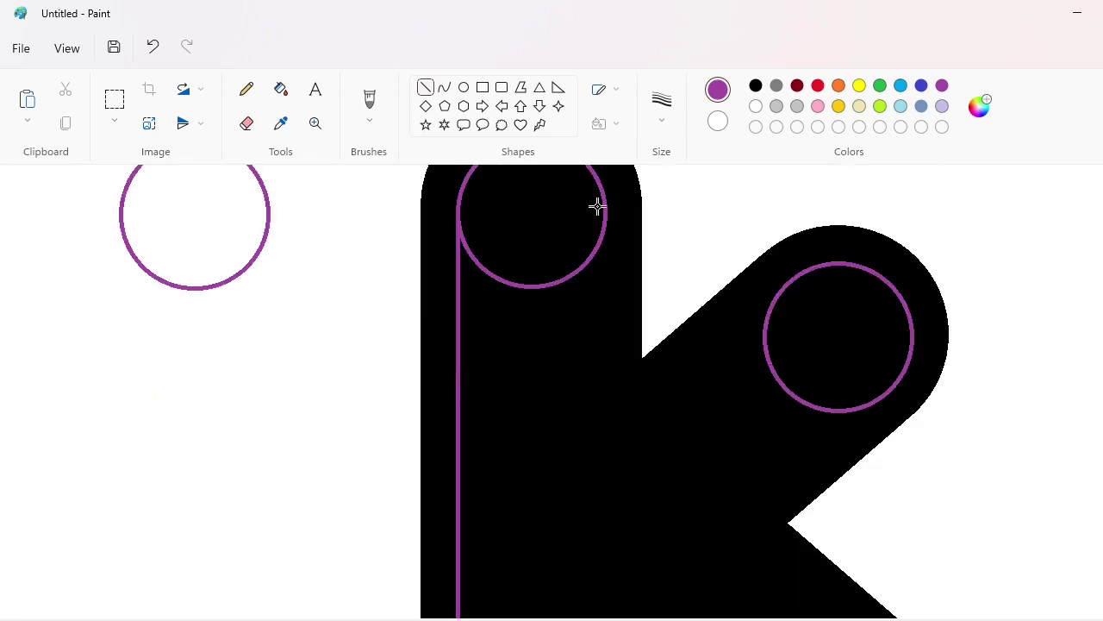
drag(597, 302, 596, 611)
scroll(479, 517, down, 2)
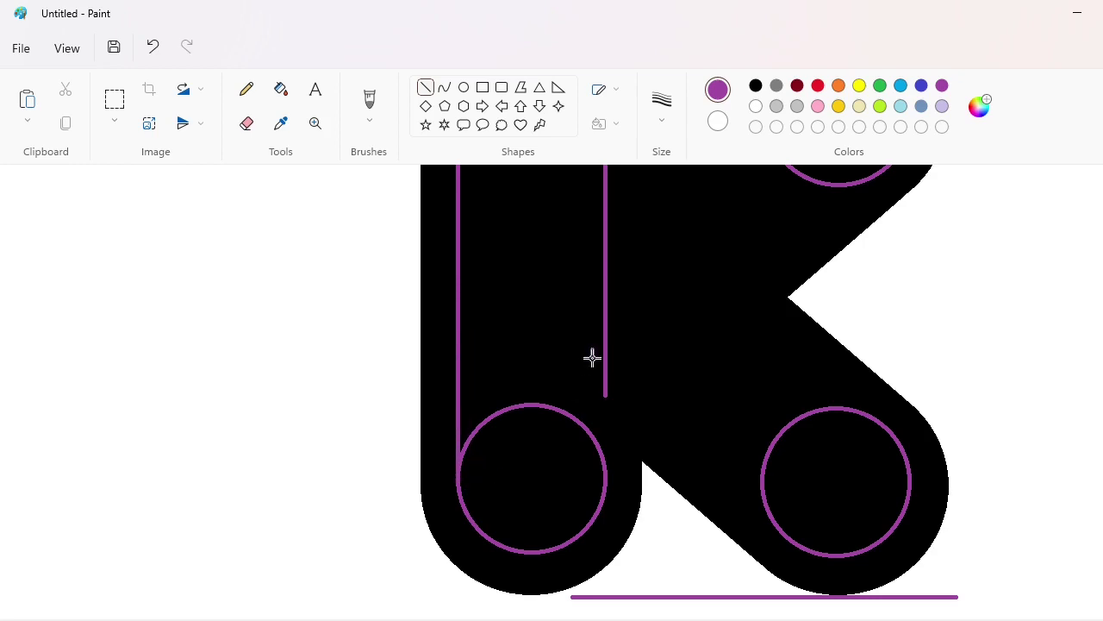
drag(600, 348, 601, 468)
scroll(873, 362, up, 2)
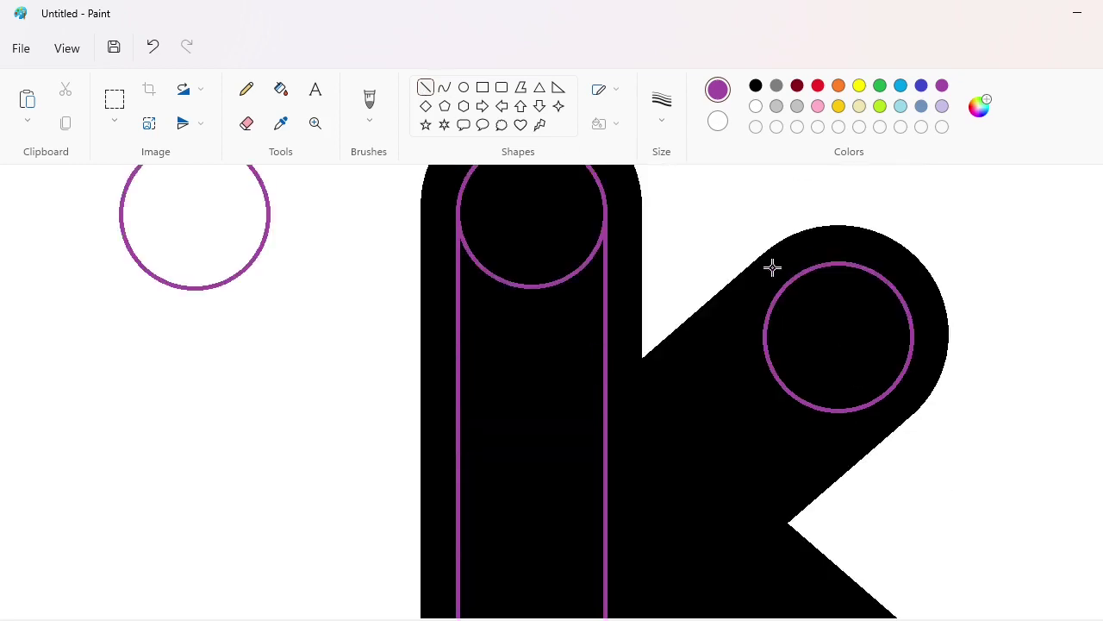
Step: Draw a purple diagonal line parallel to the upper arm and align a copy of it with the upper side of that arm's circle
mouse_move(772, 267)
mouse_down()
mouse_move(560, 448)
mouse_move(548, 445)
mouse_up()
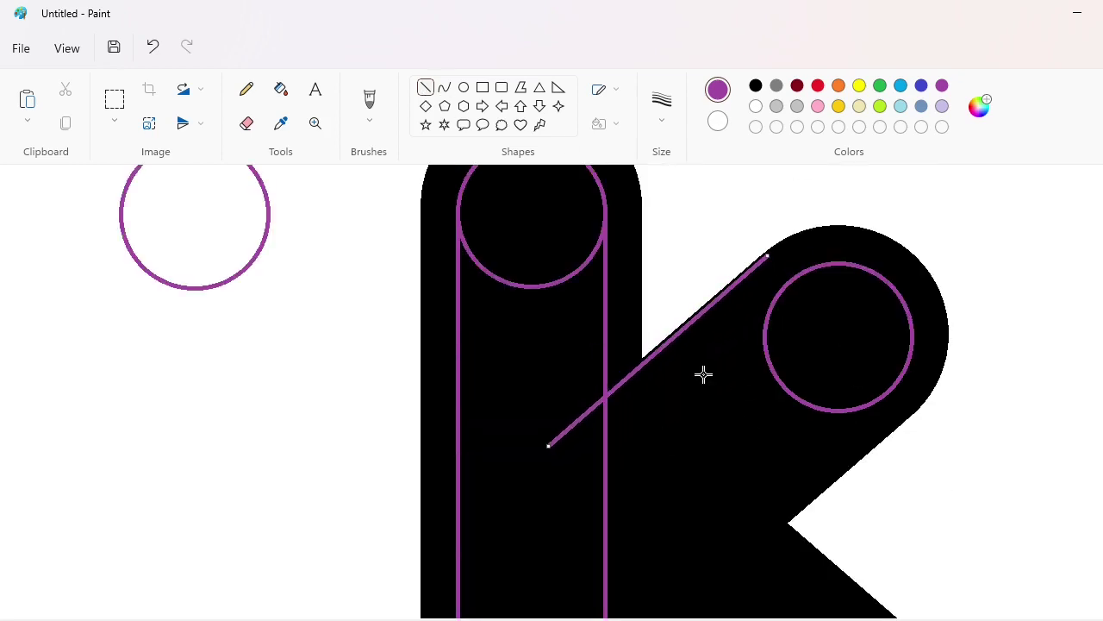
drag(703, 373, 203, 489)
drag(299, 317, 2, 610)
mouse_move(177, 480)
mouse_down()
mouse_move(680, 376)
mouse_move(708, 384)
mouse_up()
key(Left)
key(Left)
key(Down)
key(Down)
key(Down)
key(Left)
key(Left)
key(Left)
key(Left)
key(Left)
key(Left)
key(Left)
key(Left)
key(Left)
key(Left)
key(Left)
key(Down)
key(Down)
key(Down)
key(Down)
key(Down)
key(Down)
key(Down)
key(Down)
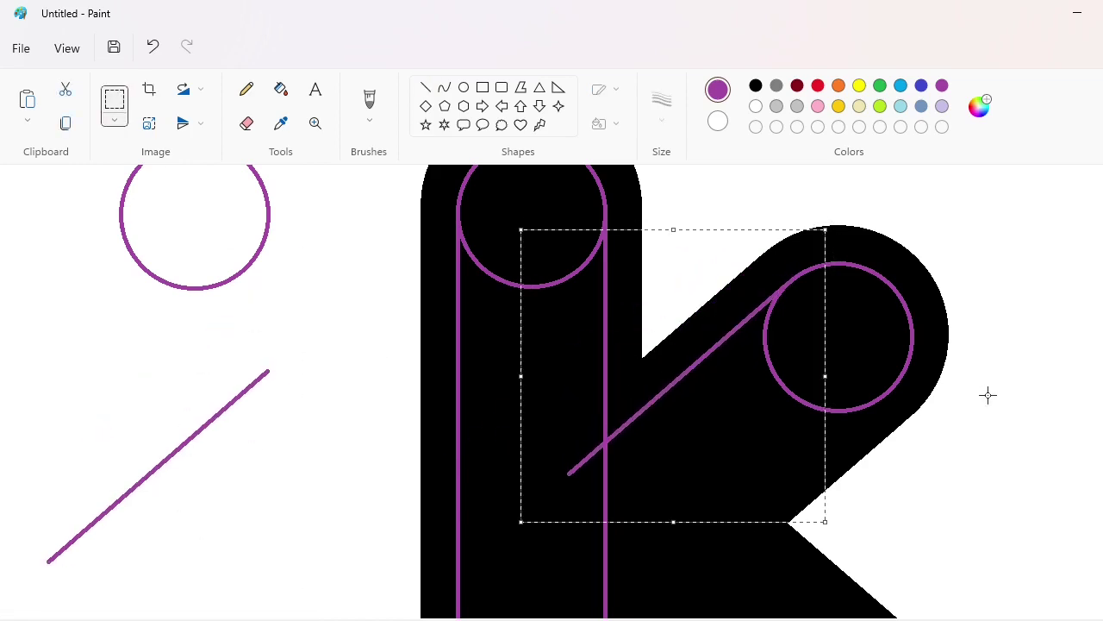
click(988, 395)
Step: Copy the purple diagonal line again and align the copy with the lower side of the upper arm's circle
scroll(981, 444, down, 2)
drag(305, 248, 3, 483)
drag(204, 343, 818, 367)
key(Right)
key(Right)
key(Right)
key(Right)
key(Right)
key(Up)
key(Up)
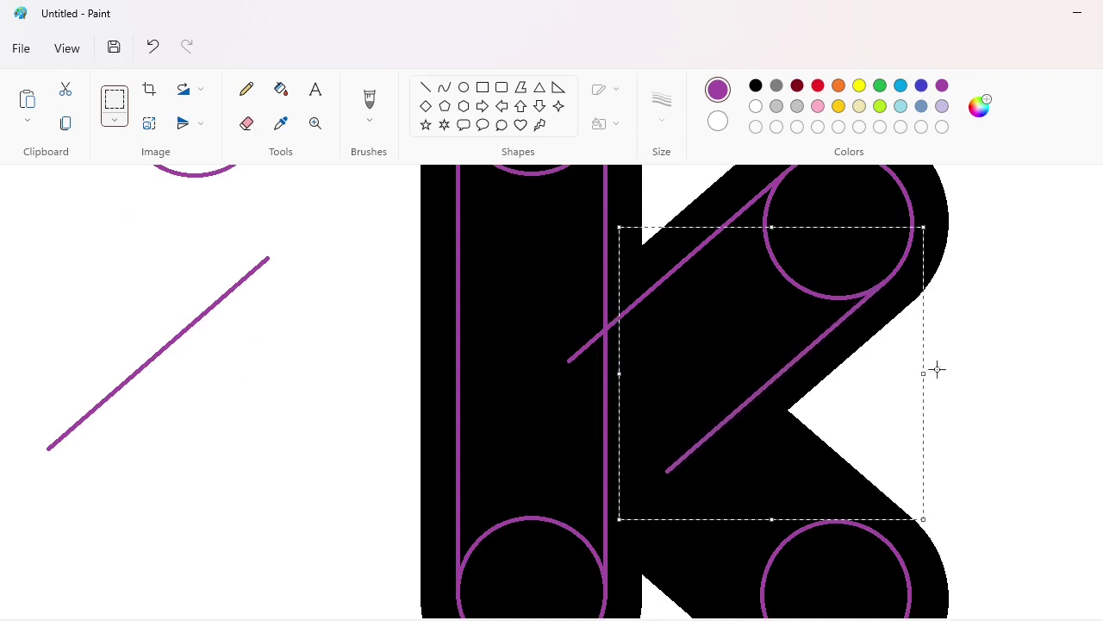
click(952, 384)
Step: Paste the diagonal line, flip it to the lower arm's slope, and place it against the upper side of that arm's circle
scroll(979, 414, down, 2)
key(ctrl+v)
click(201, 125)
click(194, 143)
drag(205, 319, 796, 303)
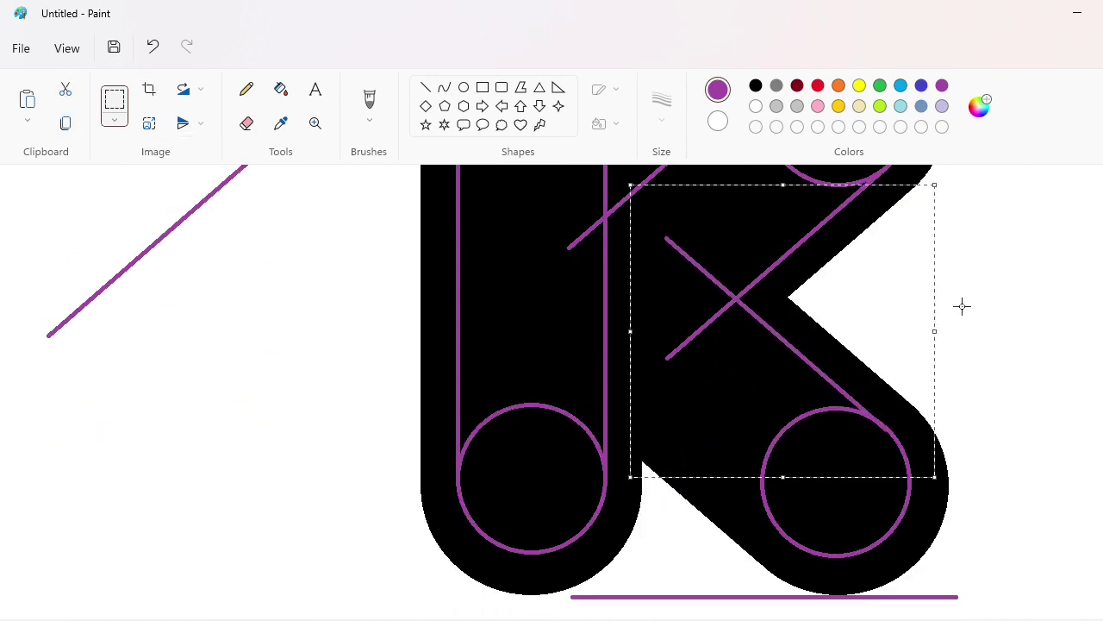
Step: Paste and flip another diagonal line, then align it with the lower side of the lower arm's circle
key(ctrl+v)
click(201, 125)
click(207, 181)
drag(229, 312, 725, 396)
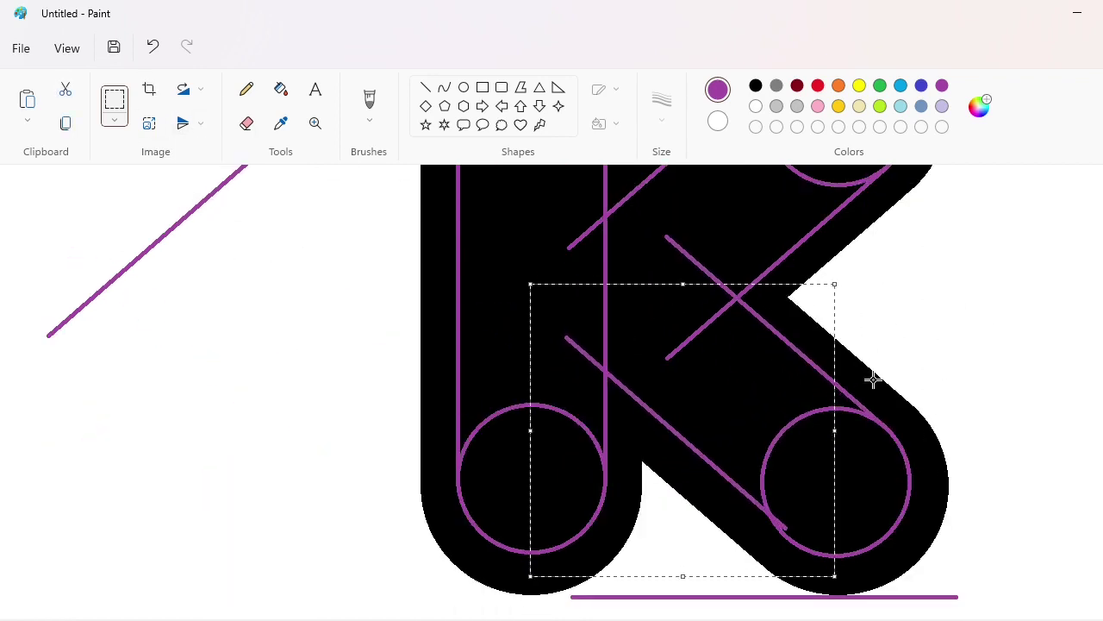
key(Down)
key(Down)
key(Down)
key(Left)
key(Left)
key(Left)
key(Left)
key(Down)
key(Down)
click(890, 366)
Step: Fill the inner circles and the areas enclosed by the guide lines with purple, leaving a thick black outline around the K
scroll(889, 366, down, 1)
click(281, 90)
click(520, 261)
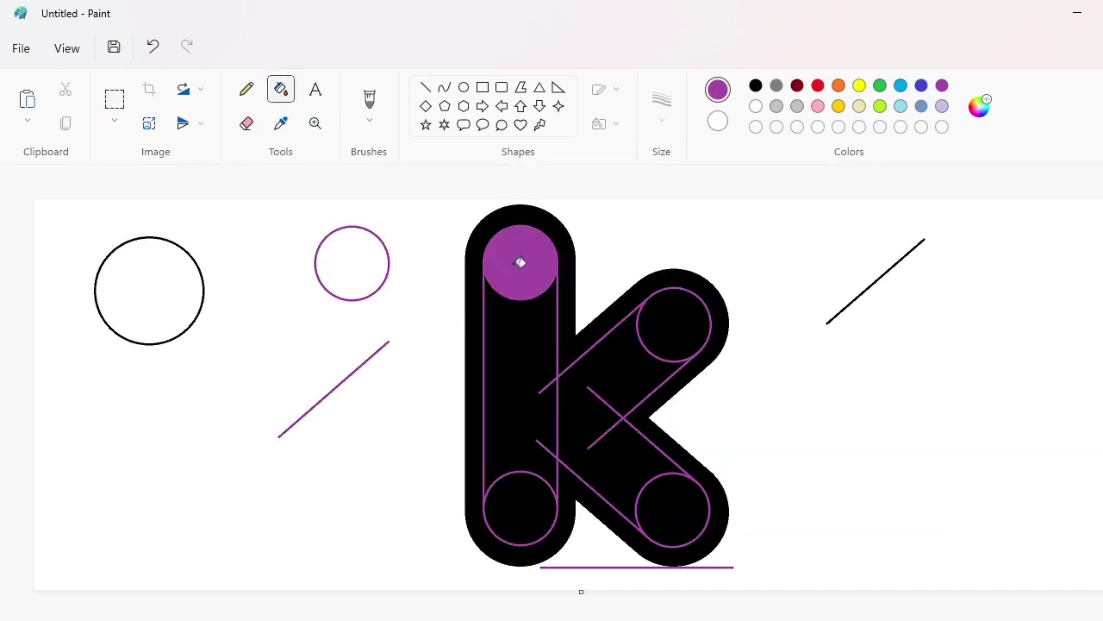
click(522, 388)
click(523, 509)
click(666, 336)
click(675, 510)
scroll(1078, 576, up, 3)
scroll(827, 584, right, 5)
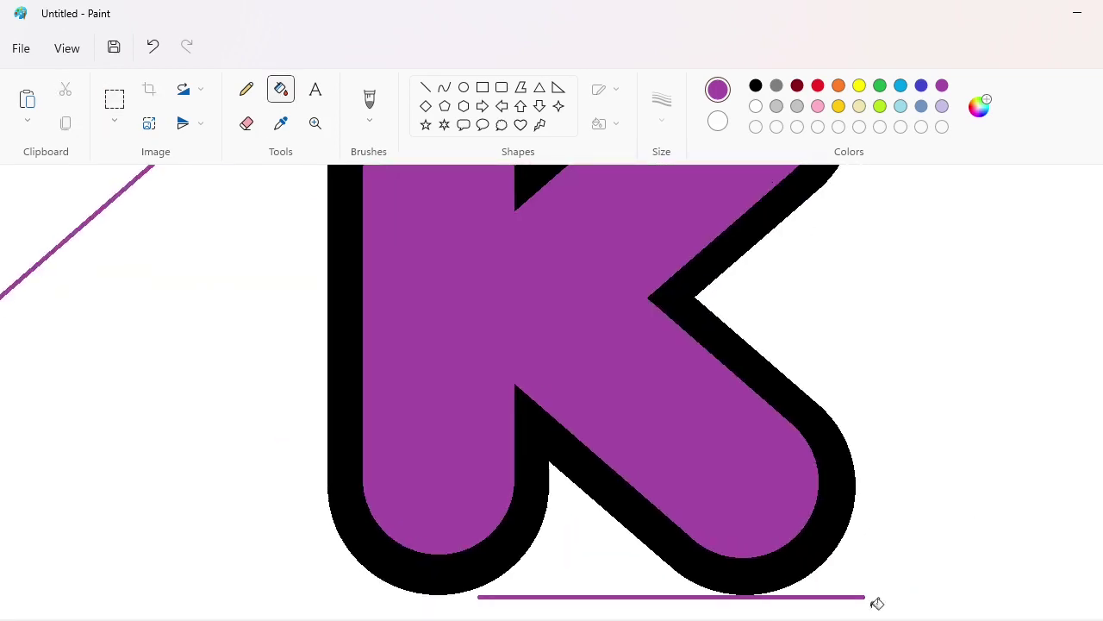
scroll(874, 601, up, 3)
scroll(732, 313, up, 2)
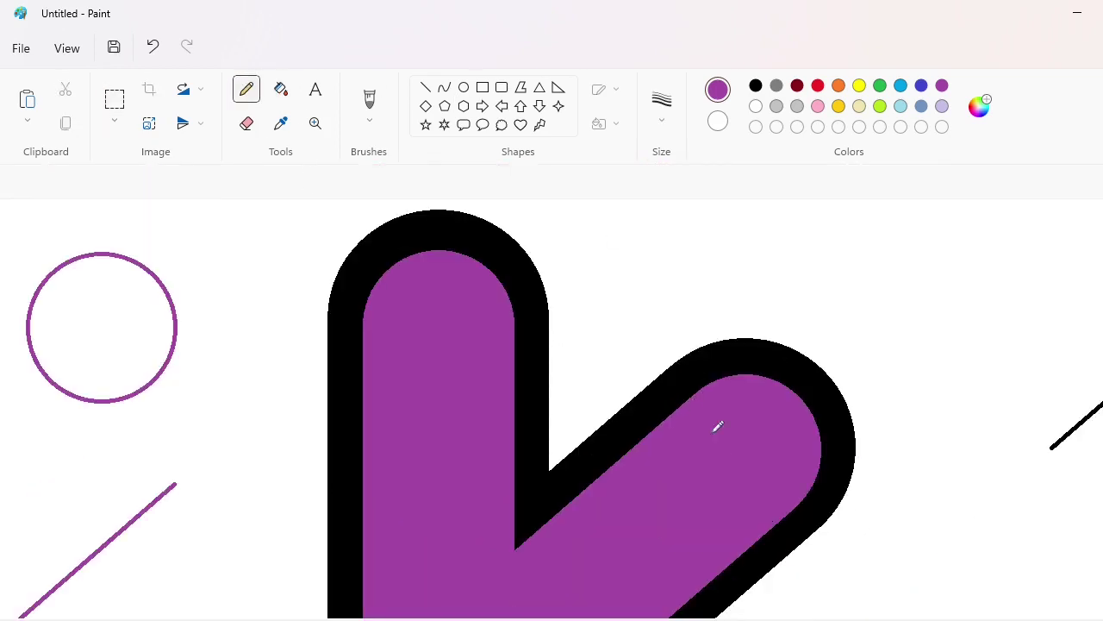
scroll(717, 426, down, 3)
scroll(528, 221, down, 2)
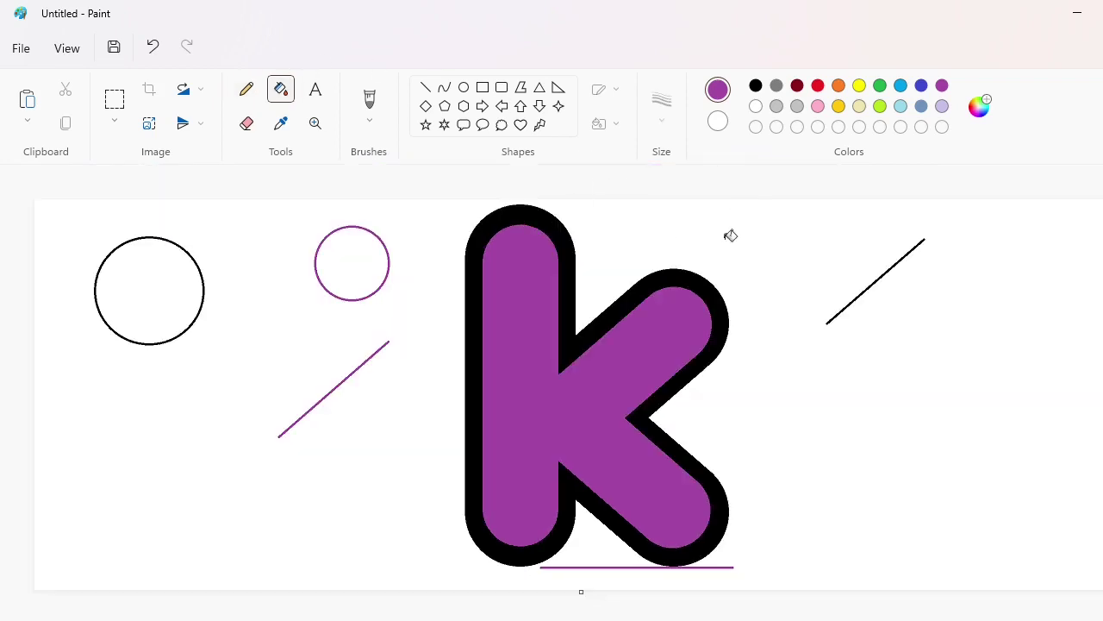
Step: Clear the leftover purple circle, diagonal line and horizontal guide line around the K with white
click(731, 235)
click(756, 106)
click(798, 274)
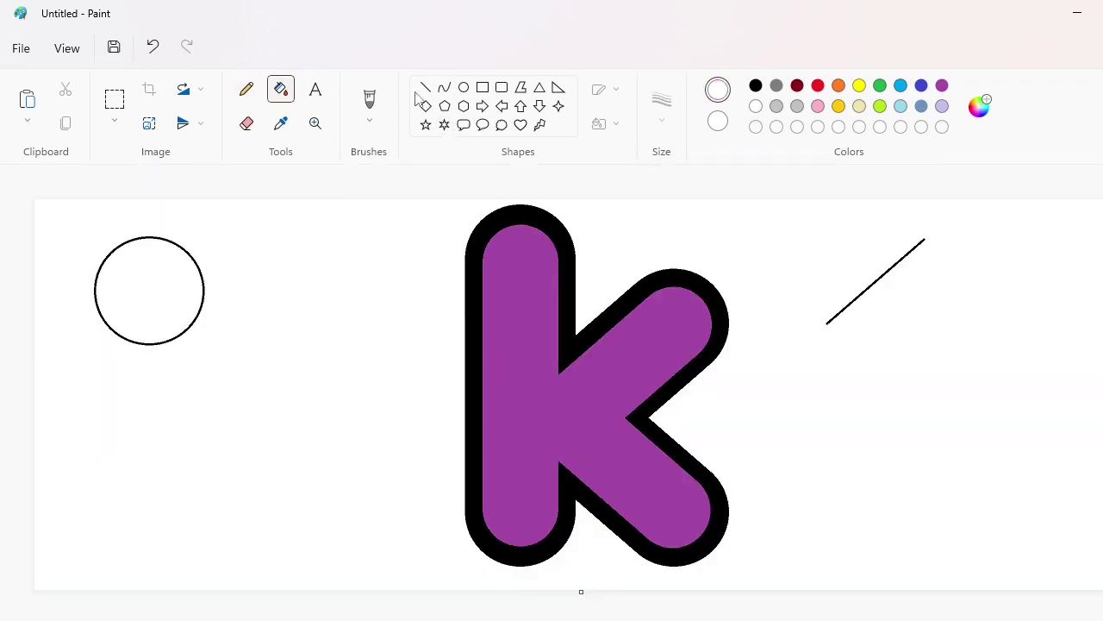
Step: Draw a large black circle on the blank area beside the K and fill it with black
click(756, 86)
drag(305, 270, 448, 423)
mouse_move(394, 353)
mouse_down()
mouse_move(448, 352)
mouse_move(450, 367)
mouse_up()
drag(515, 278, 519, 269)
drag(469, 367, 302, 407)
click(281, 89)
click(268, 336)
Step: Draw a small purple circle near the top inside the large black circle
ctrl+scroll(629, 534, up, 2)
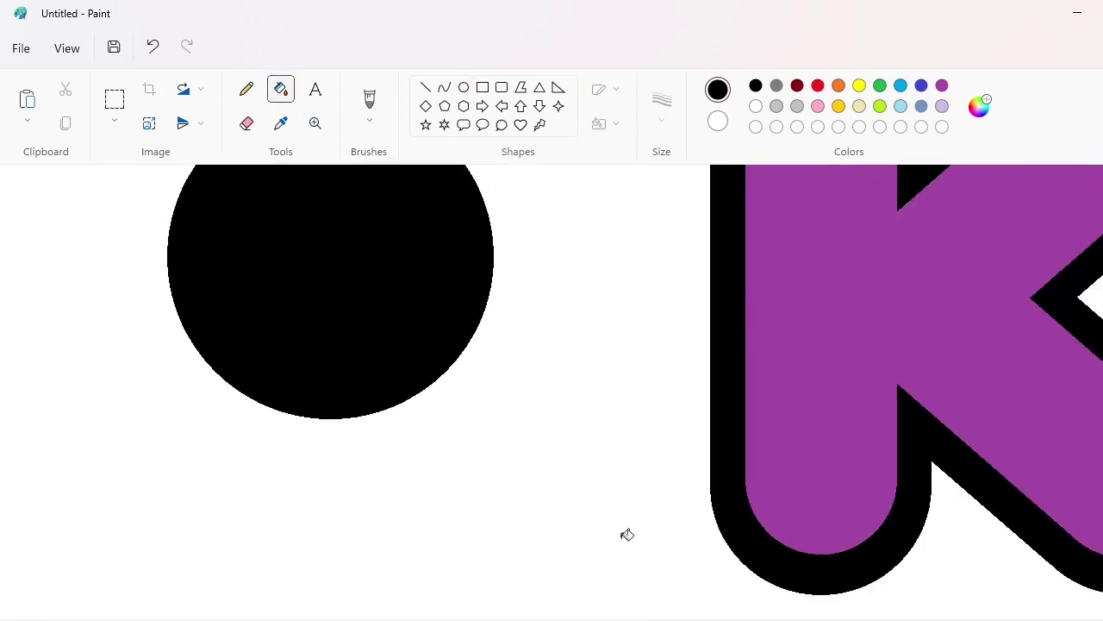
scroll(487, 234, up, 1)
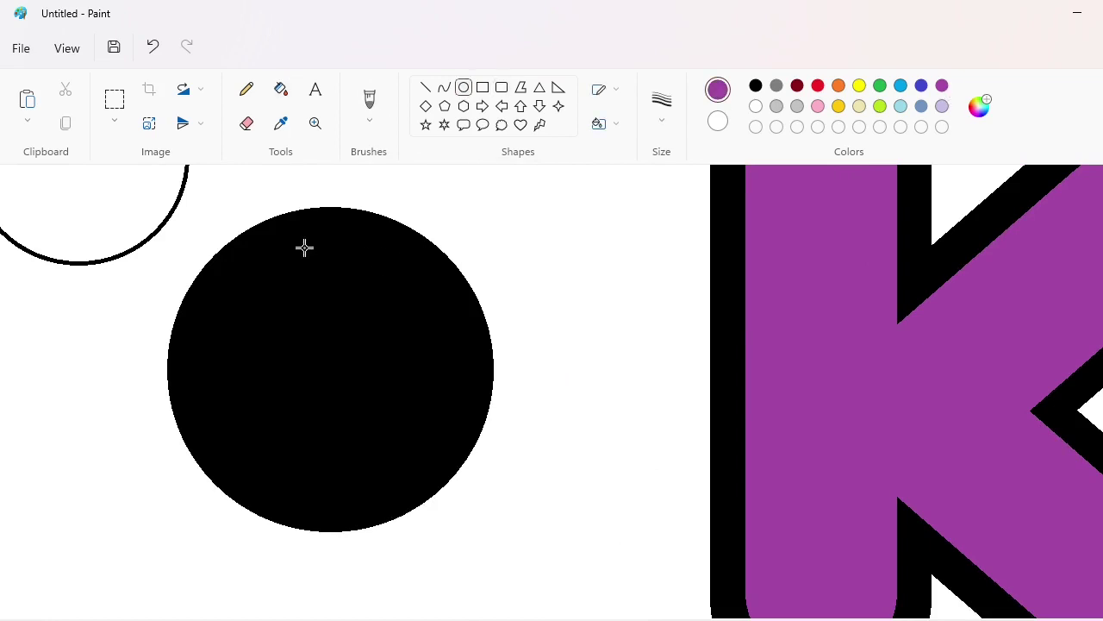
mouse_move(339, 281)
mouse_down()
mouse_move(357, 300)
mouse_move(340, 275)
mouse_up()
click(409, 292)
Step: Copy the small purple circle with its surrounding black and place the copy on the blank area beside the black circle
click(119, 105)
drag(281, 231, 411, 343)
ctrl+drag(350, 278, 66, 419)
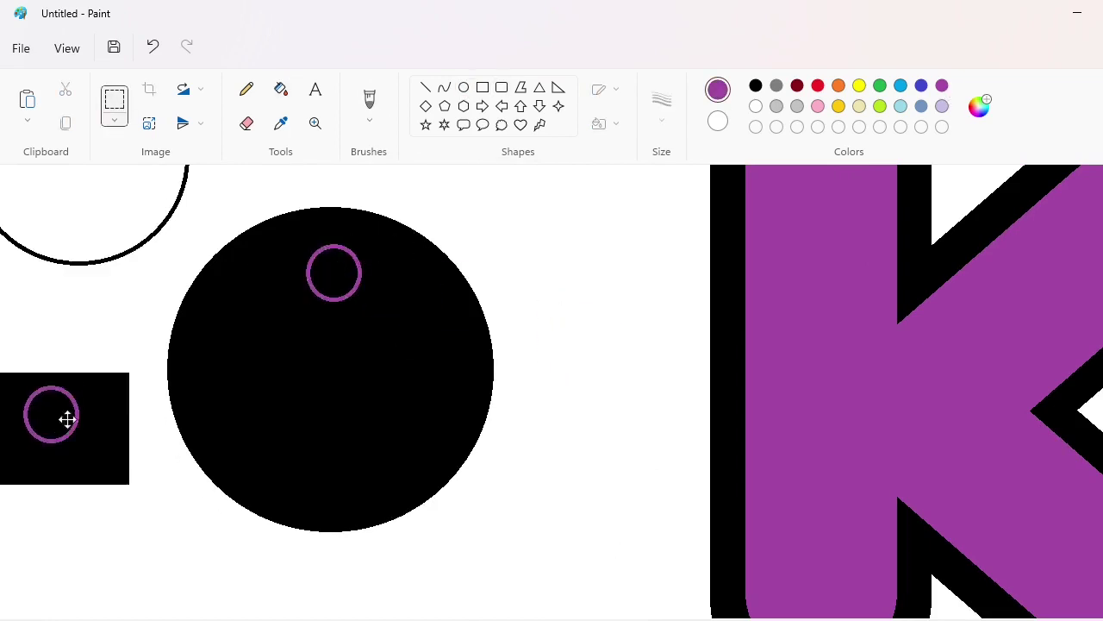
Step: Fill the black area around and inside the copied small circle with white, leaving only its purple ring
click(281, 89)
click(757, 109)
click(97, 431)
click(54, 417)
scroll(147, 199, left, 3)
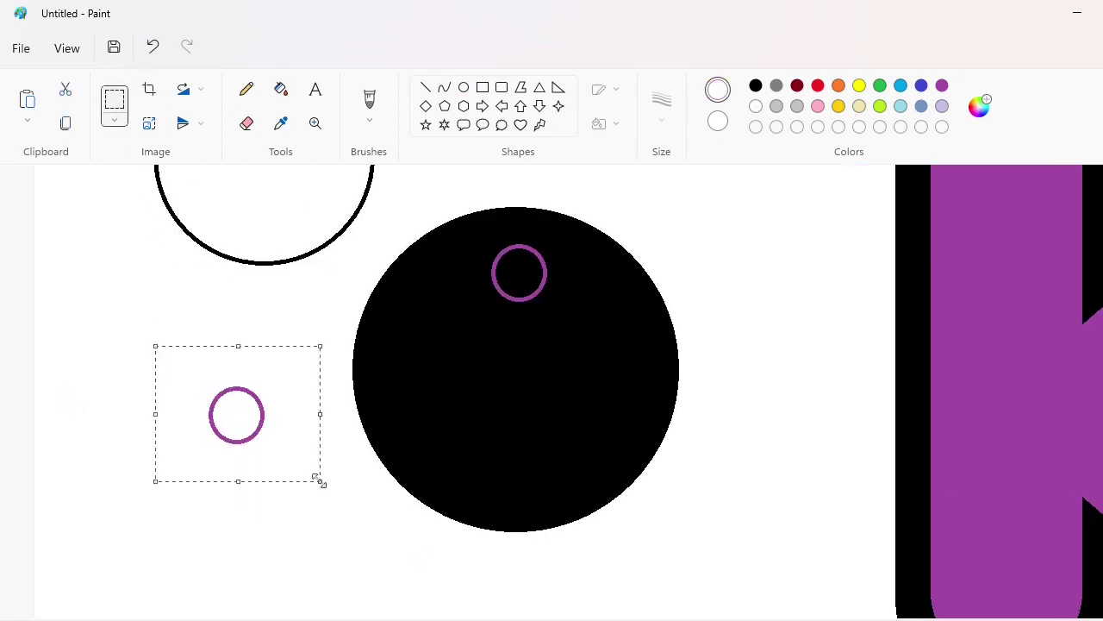
Step: Place a copy of the isolated purple ring inside the black circle, directly below the first ring near the lower edge
key(ctrl+c)
key(ctrl+v)
drag(120, 256, 524, 268)
key(Down)
key(Down)
key(Down)
key(Down)
key(Down)
key(Down)
key(Down)
key(Down)
key(Down)
key(Down)
key(Down)
key(Down)
key(Down)
key(Down)
key(Down)
key(Down)
key(Down)
key(Down)
key(Down)
key(Down)
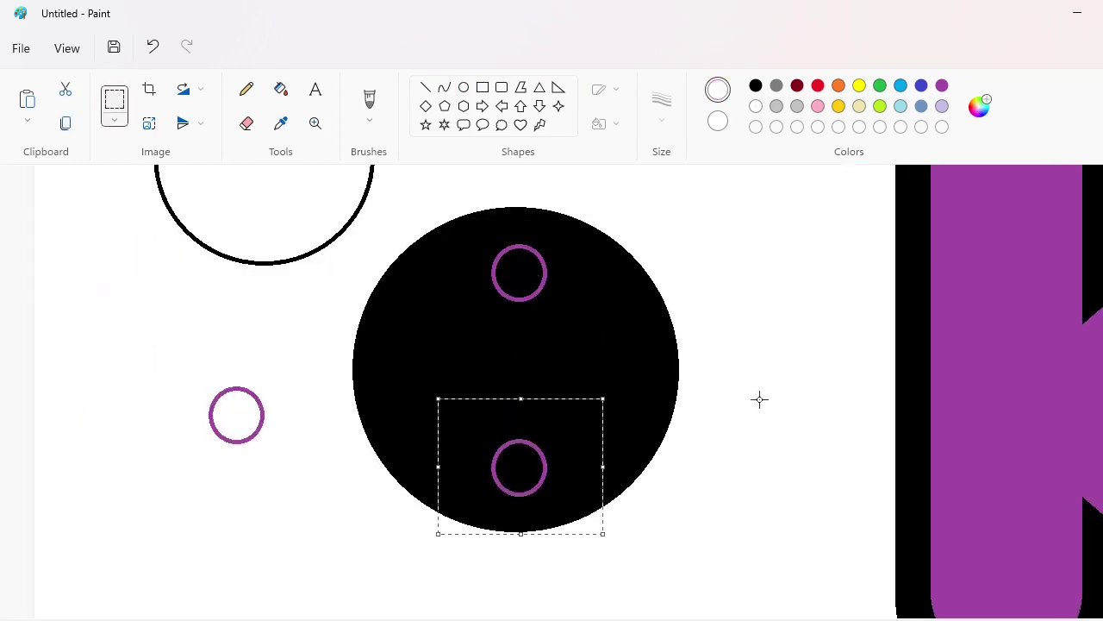
key(Up)
key(Up)
key(Up)
key(Up)
key(Up)
key(Up)
key(Up)
key(Up)
key(Up)
key(Up)
key(Up)
key(Up)
key(Up)
key(Up)
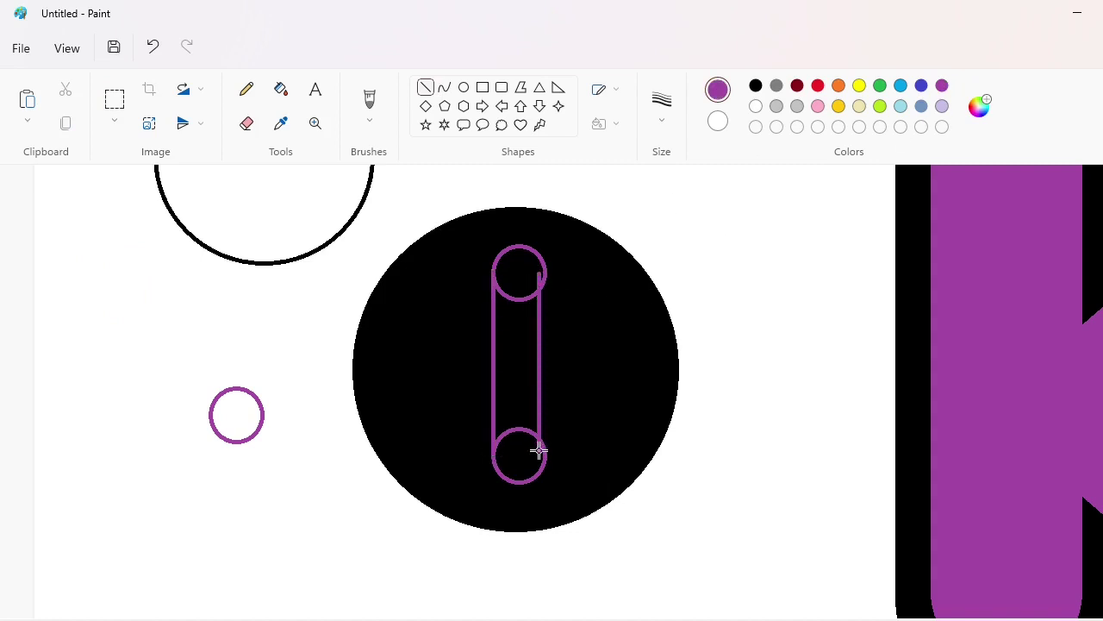
Step: Join the two rings with vertical purple lines along their sides and fill the rounded bar with purple
key(Right)
key(Right)
key(Right)
key(Right)
key(Right)
key(Right)
click(284, 91)
click(519, 272)
click(519, 362)
click(519, 455)
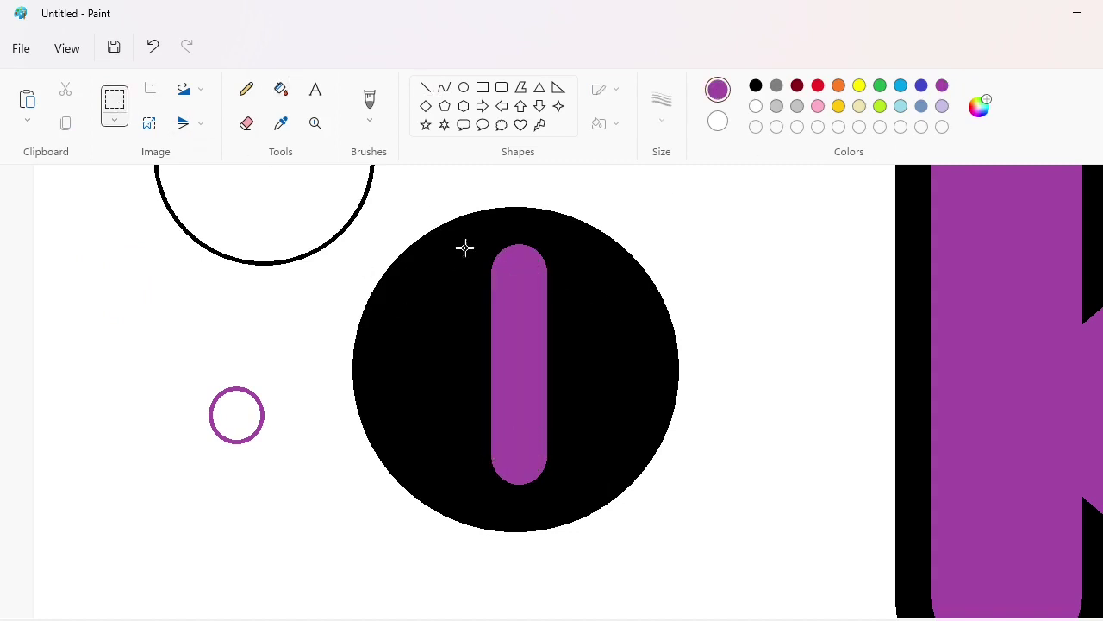
Step: Copy the purple bar to the blank area beside the black circle and fill its black surround with white
key(ctrl+c)
key(ctrl+v)
drag(78, 292, 187, 409)
click(281, 89)
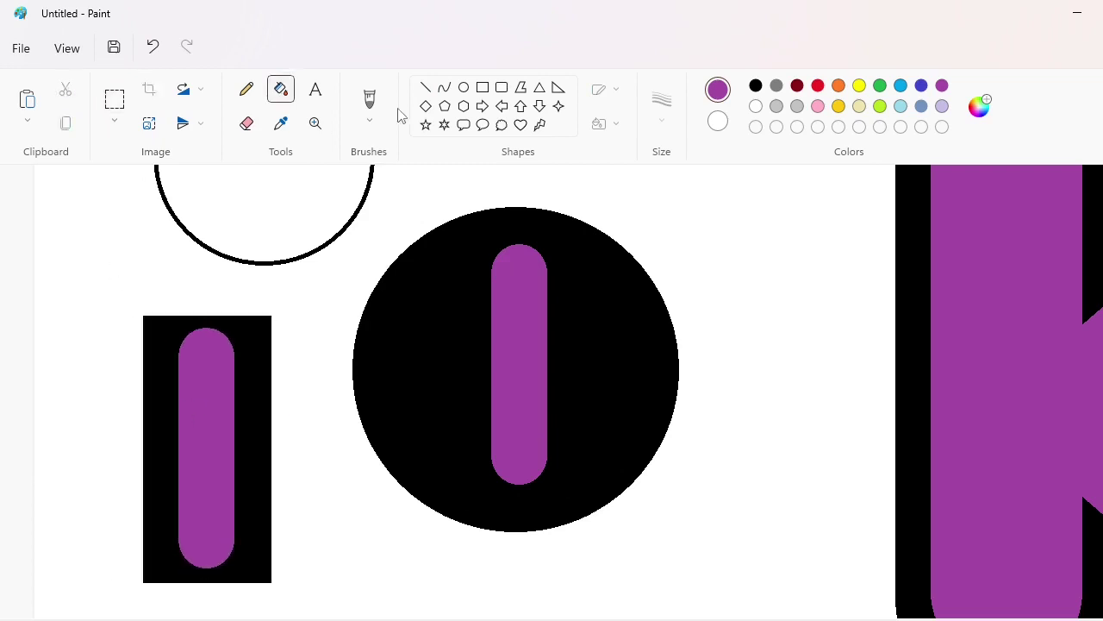
click(756, 106)
click(256, 372)
Step: Duplicate the isolated purple bar, rotate the copy right 90°, and centre it across the vertical bar as a plus
key(ctrl+c)
key(ctrl+v)
click(184, 90)
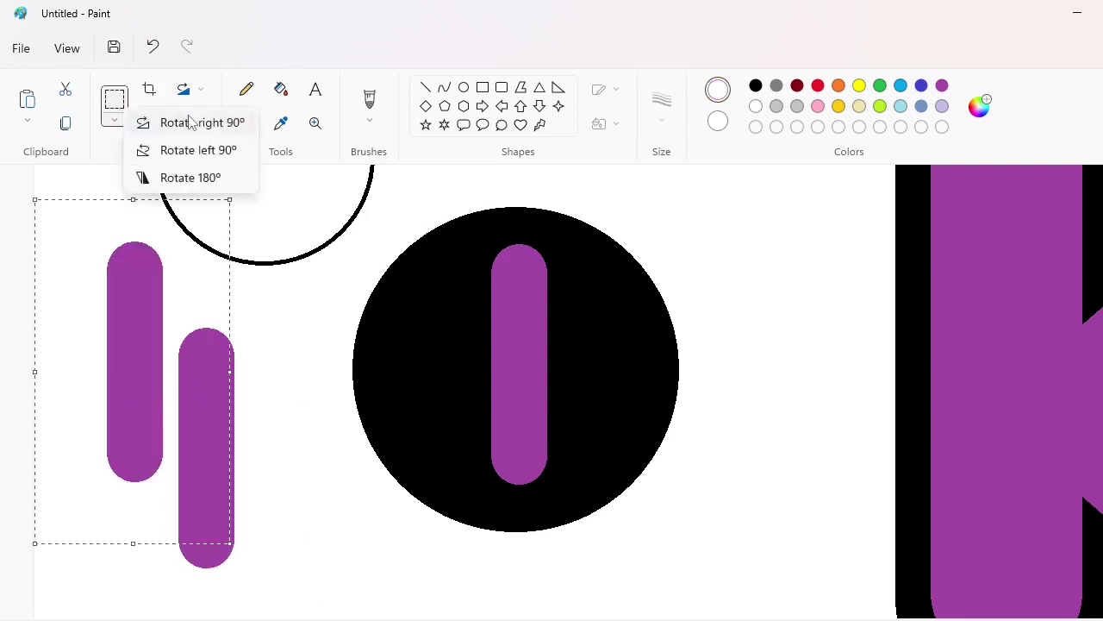
click(198, 122)
drag(304, 372, 311, 372)
drag(150, 369, 214, 435)
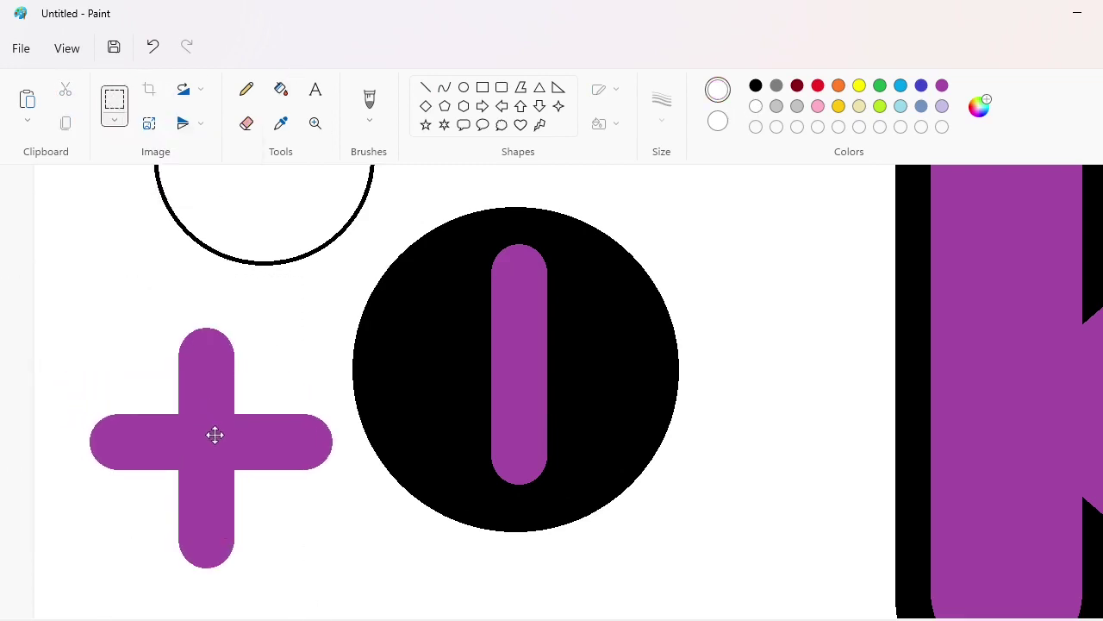
Step: Fill the bar inside the black circle with black and centre a copy of the purple plus on the circle
click(532, 307)
click(115, 98)
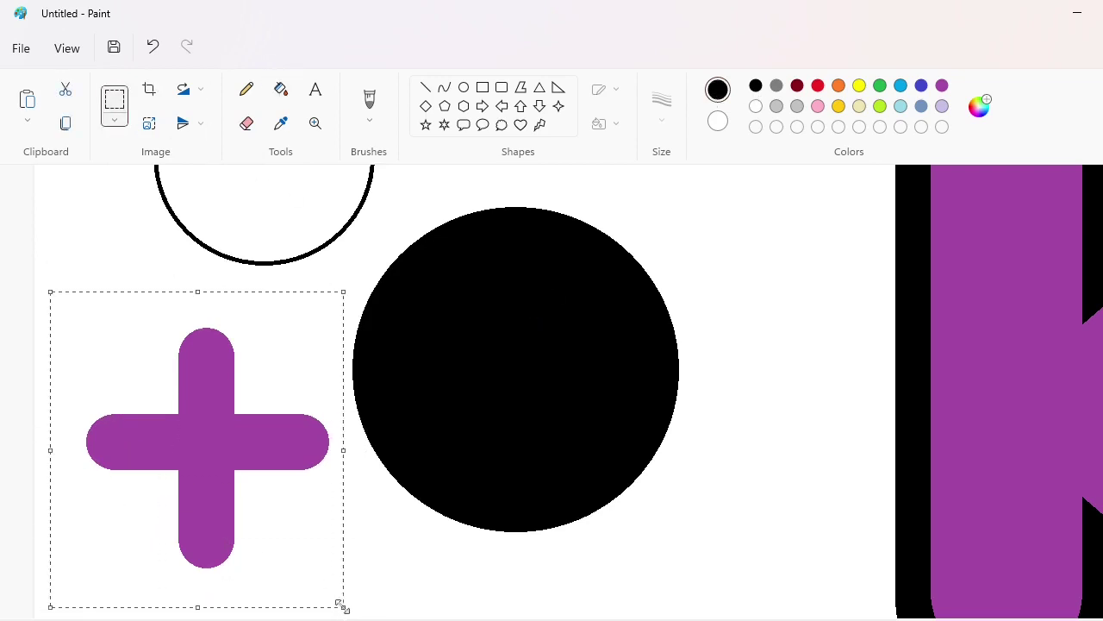
key(ctrl+c)
key(ctrl+v)
drag(196, 325, 519, 343)
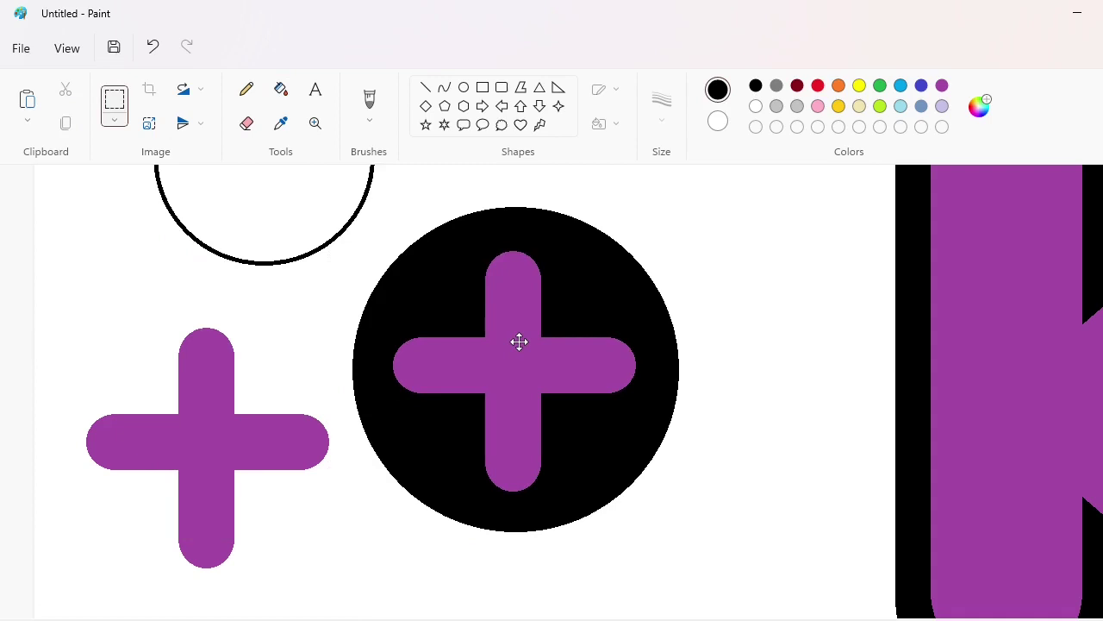
key(Down)
key(Down)
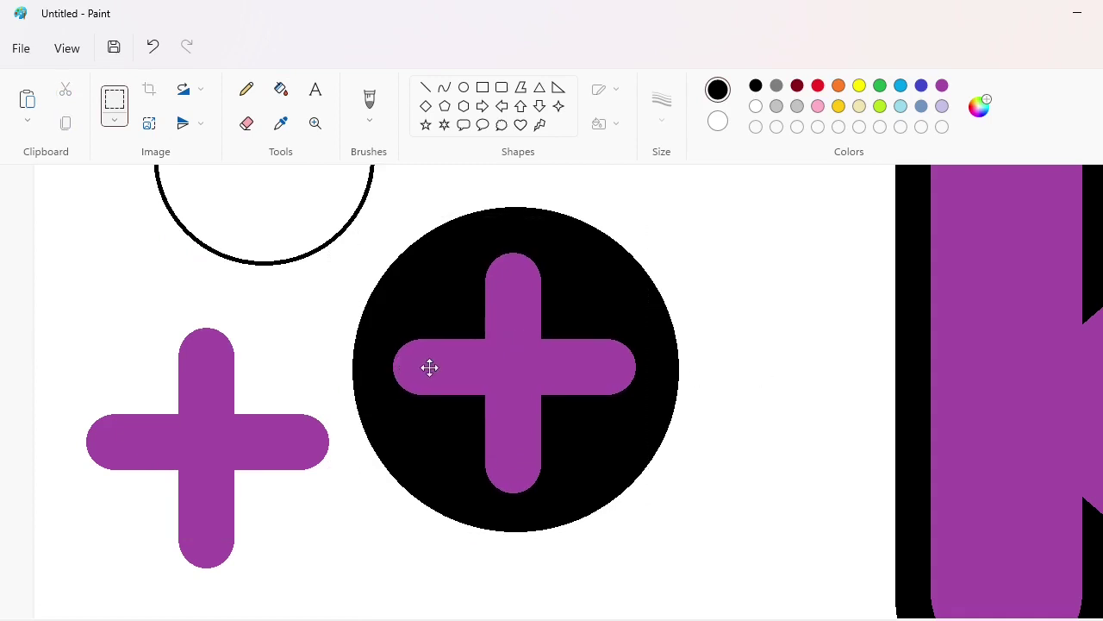
key(Right)
key(Right)
key(Right)
Step: Clear the leftover purple plus and the circle outline beside the black circle by filling them with white
click(756, 106)
click(208, 436)
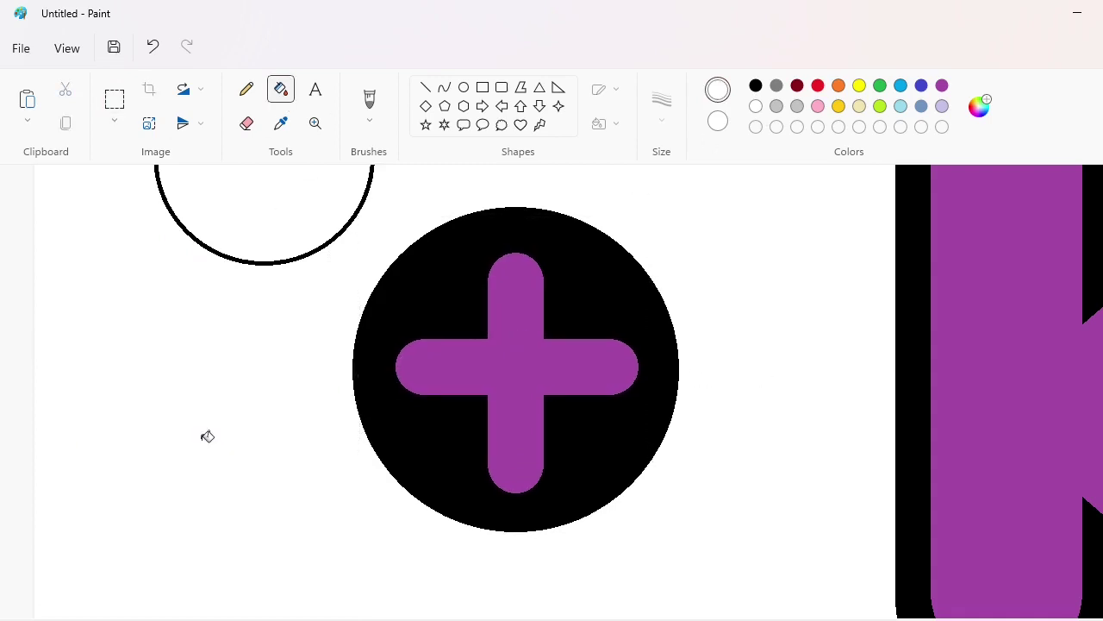
click(369, 198)
Step: Move the black plus badge onto the K's stem so it overlaps the left edge, clearing the original badge with white
click(115, 98)
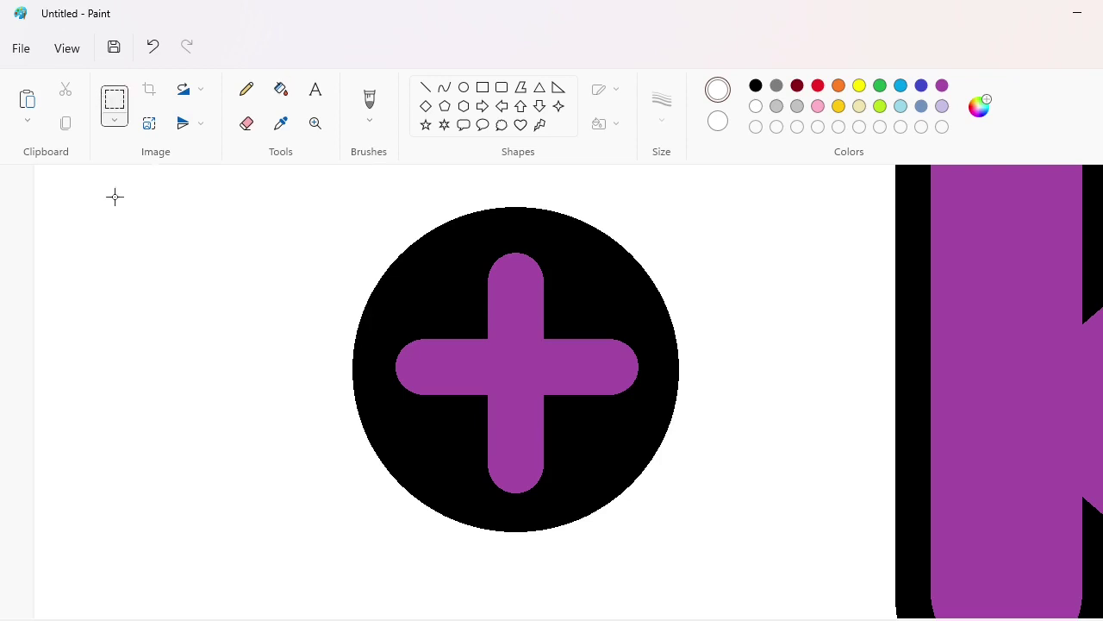
key(ctrl+c)
click(803, 592)
click(281, 89)
click(517, 366)
click(595, 430)
scroll(964, 569, down, 1)
key(ctrl+v)
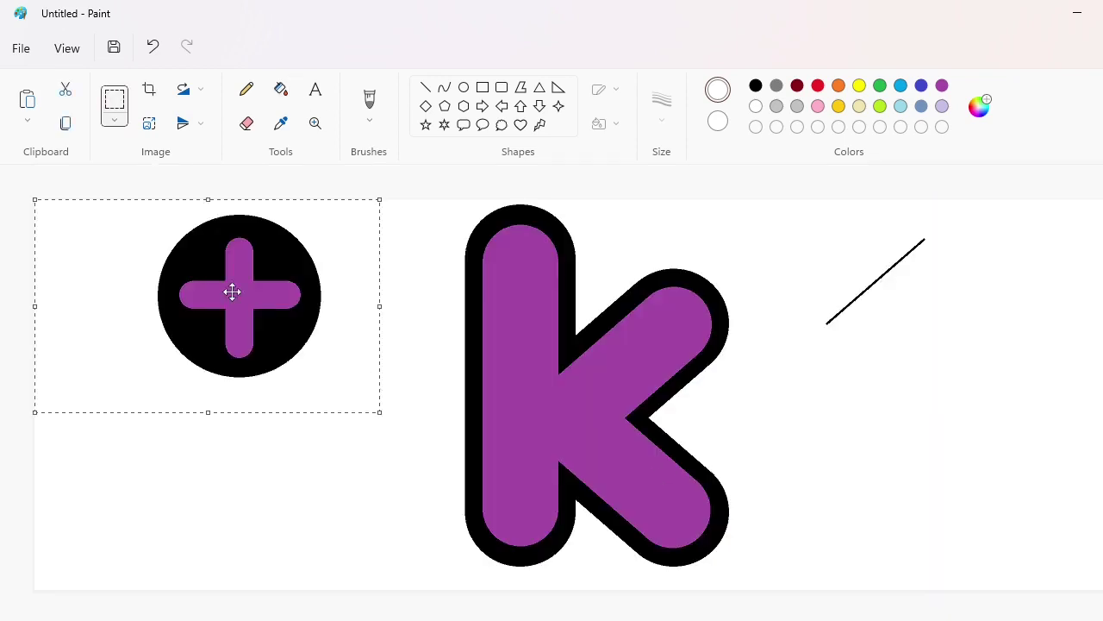
drag(233, 291, 432, 360)
Step: Clear the leftover diagonal line beside the K with white and undo the black background fill
click(899, 264)
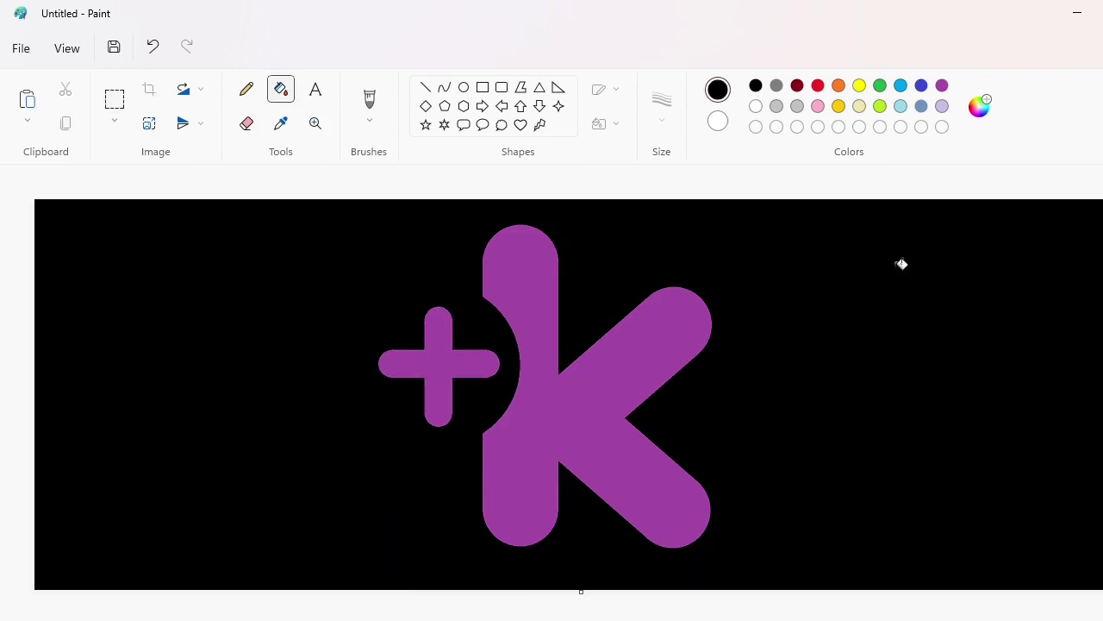
key(ctrl+z)
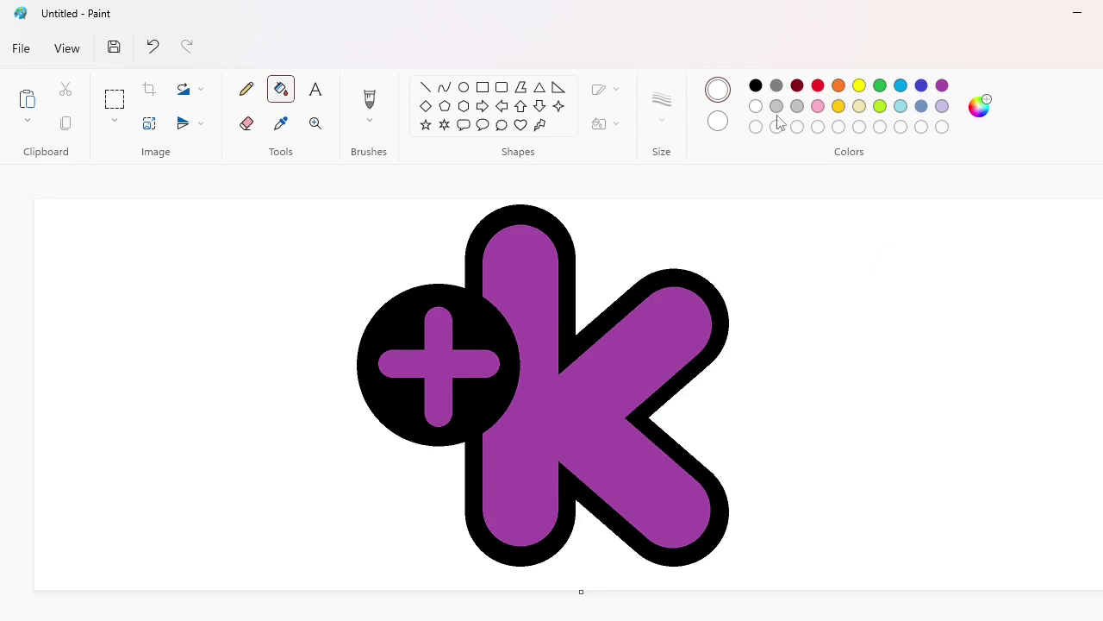
click(777, 124)
click(680, 227)
click(674, 303)
click(679, 224)
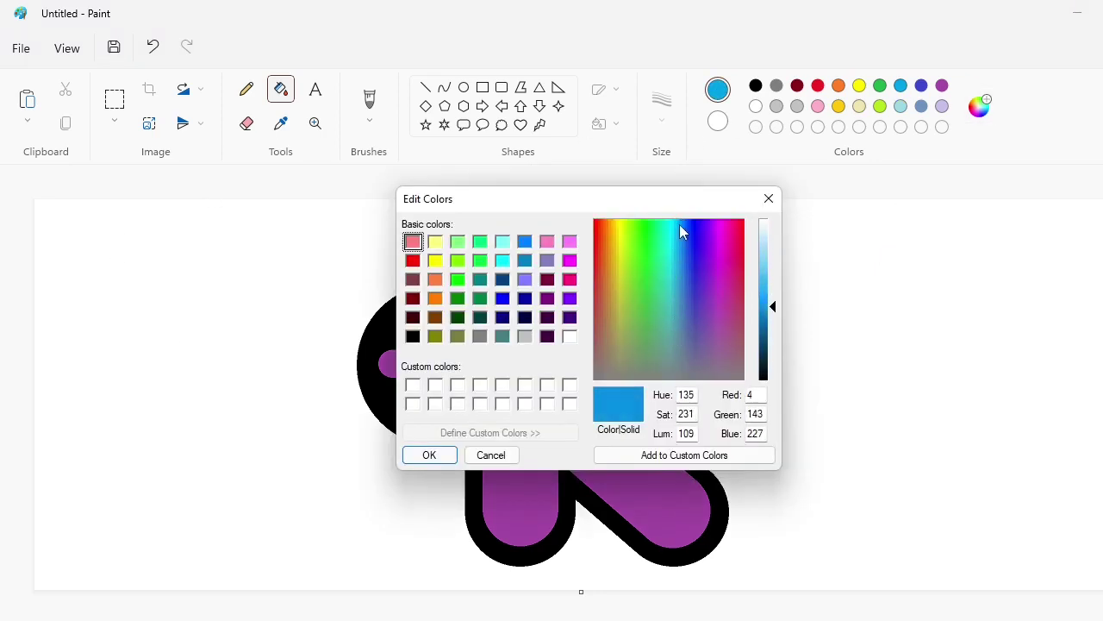
drag(679, 224, 689, 219)
click(765, 280)
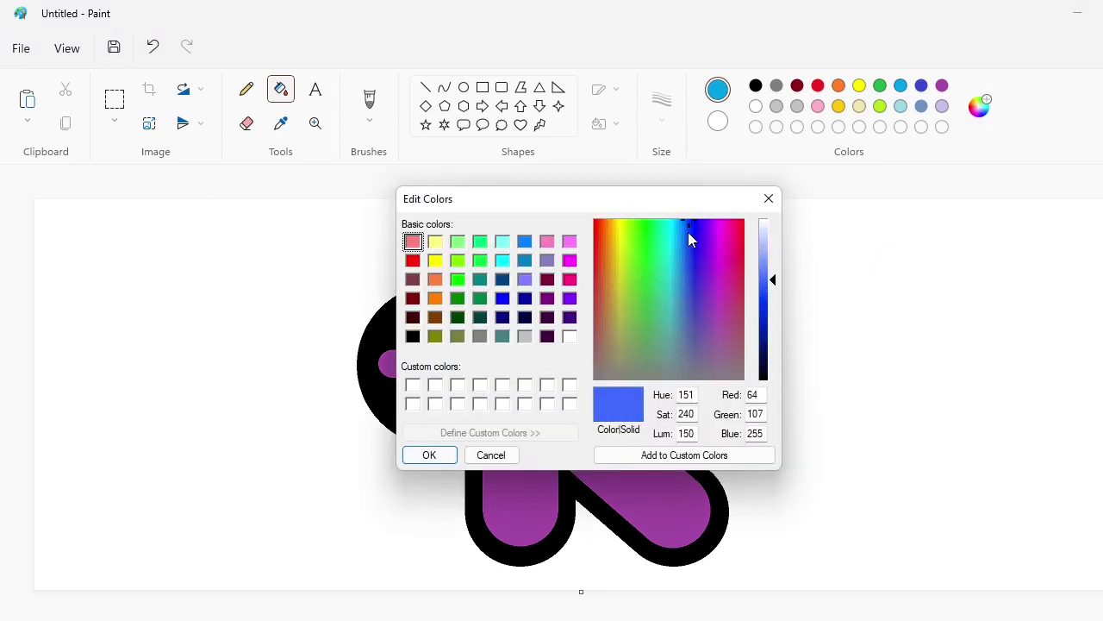
mouse_move(686, 257)
mouse_down()
mouse_move(675, 251)
mouse_move(675, 298)
mouse_move(704, 226)
mouse_move(687, 235)
mouse_move(691, 244)
mouse_up()
click(769, 198)
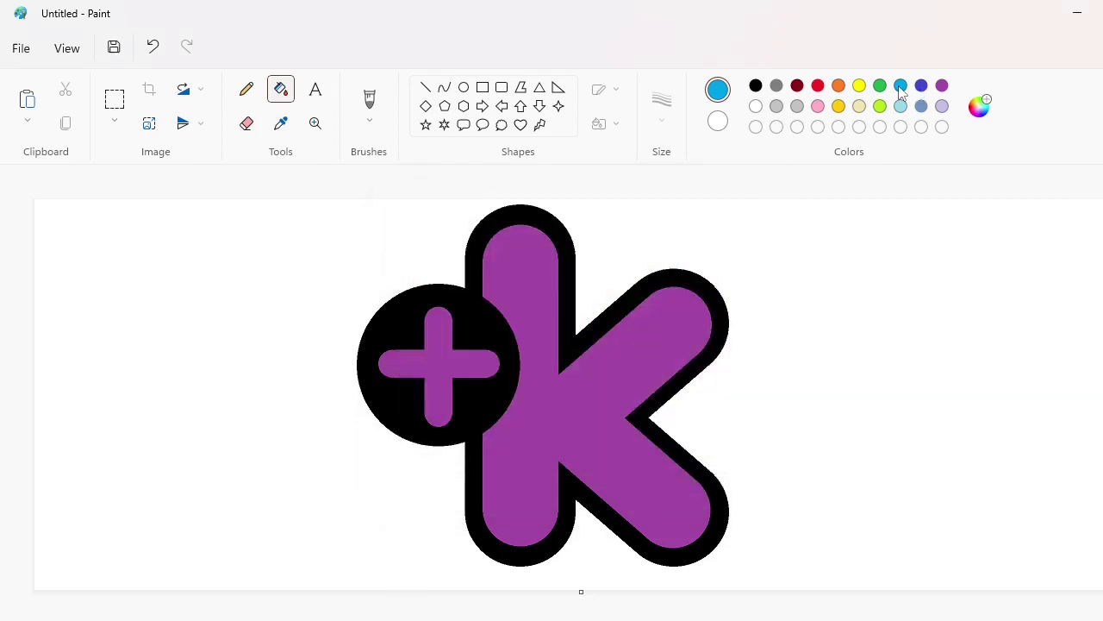
click(979, 105)
drag(765, 304, 766, 320)
mouse_move(676, 228)
mouse_down()
mouse_move(689, 224)
mouse_move(687, 243)
mouse_move(680, 234)
mouse_move(689, 372)
mouse_move(668, 223)
mouse_move(688, 231)
mouse_move(693, 298)
mouse_move(678, 283)
mouse_move(689, 227)
mouse_move(698, 244)
mouse_move(688, 227)
mouse_move(674, 241)
mouse_up()
click(769, 199)
click(979, 106)
click(769, 198)
click(979, 105)
click(675, 222)
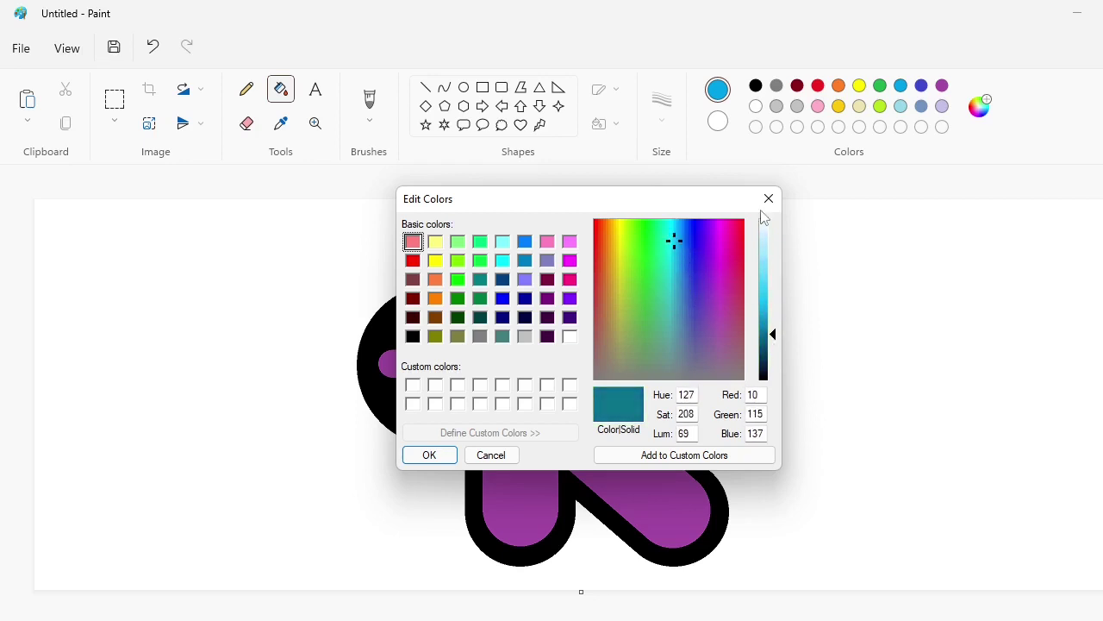
click(768, 199)
Step: Define a vivid blue custom colour with red 0, green 56 and blue 251, starting from indigo
click(920, 87)
click(979, 107)
drag(726, 279, 689, 219)
click(762, 301)
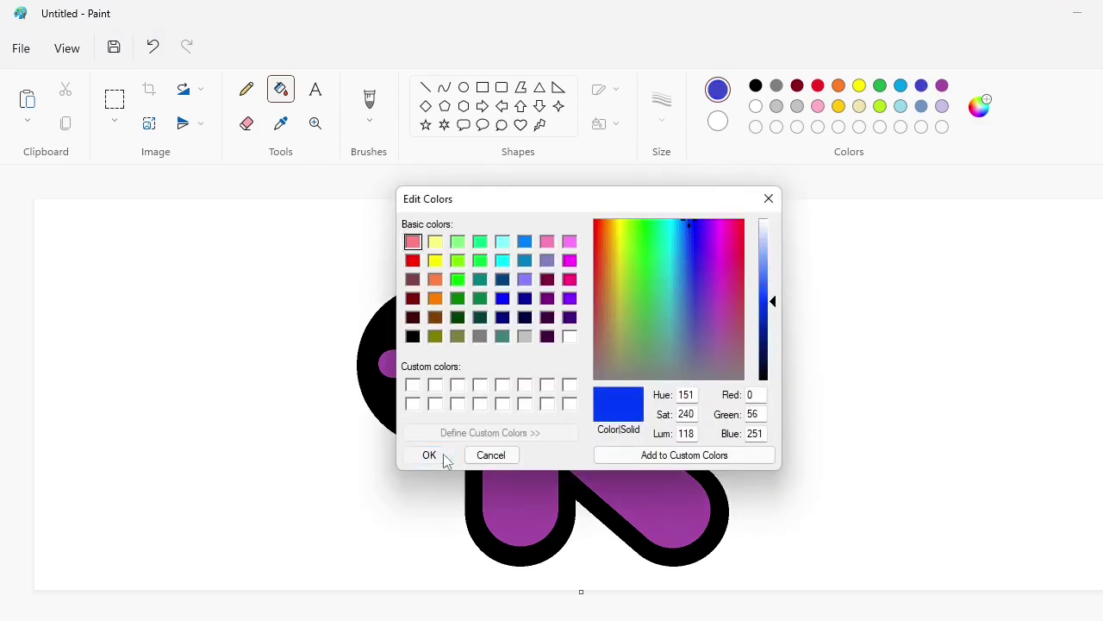
click(443, 456)
Step: Add the standard green to the custom colours
click(878, 87)
click(979, 107)
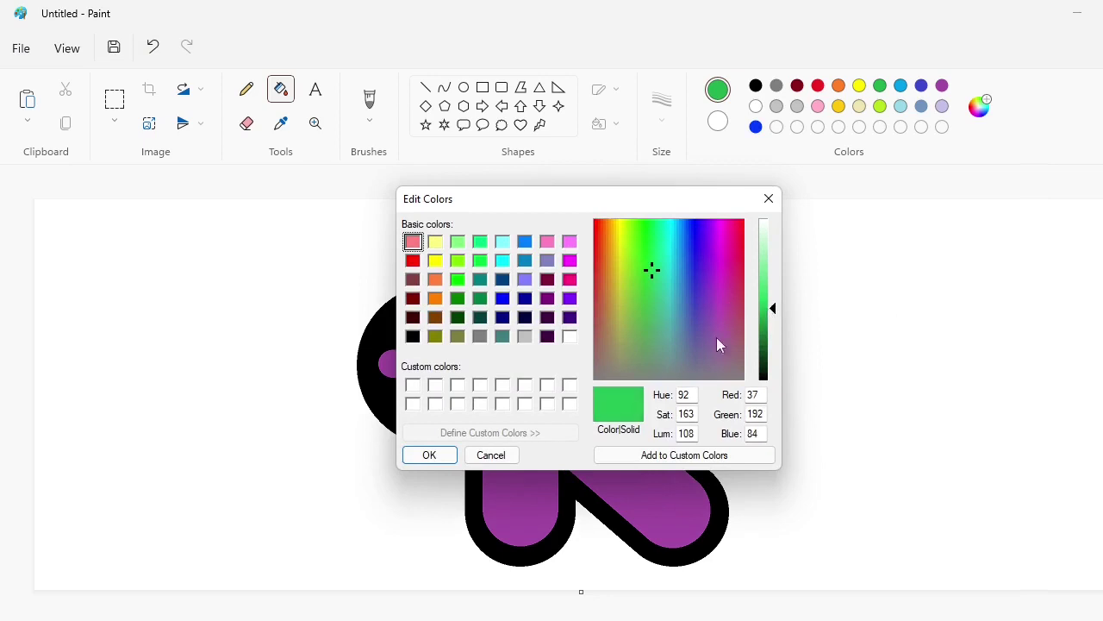
click(430, 454)
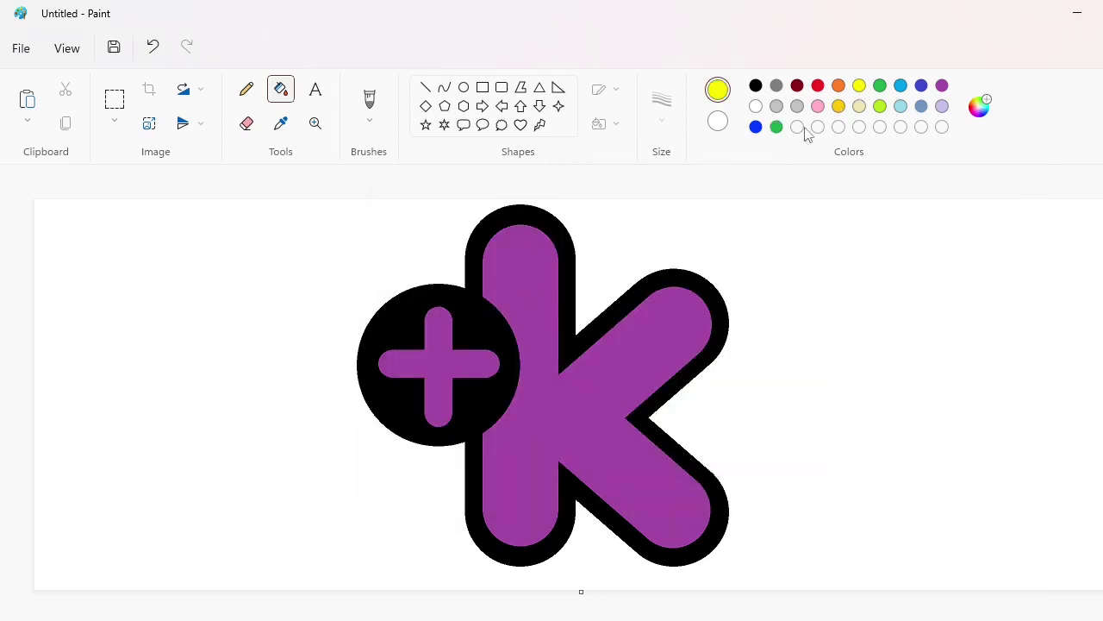
Step: Fill the plus with yellow and the K's outline and badge with the custom blue
click(439, 363)
click(756, 126)
click(571, 244)
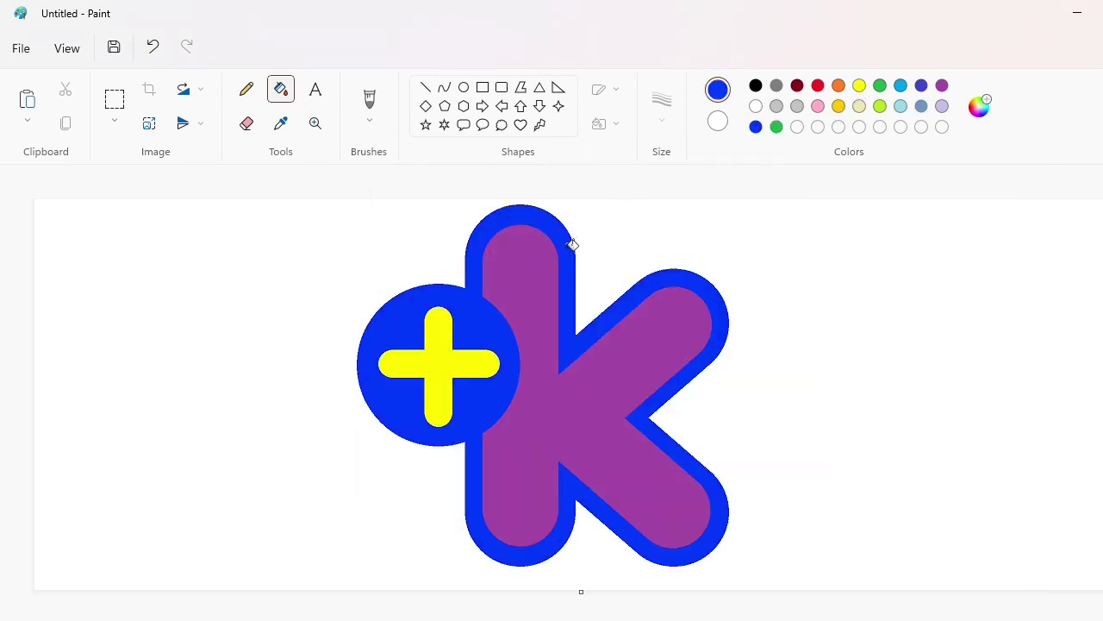
Step: Try the saved green on the K, as well as a brighter custom green with red 45, green 215 and blue 96
click(777, 128)
click(530, 297)
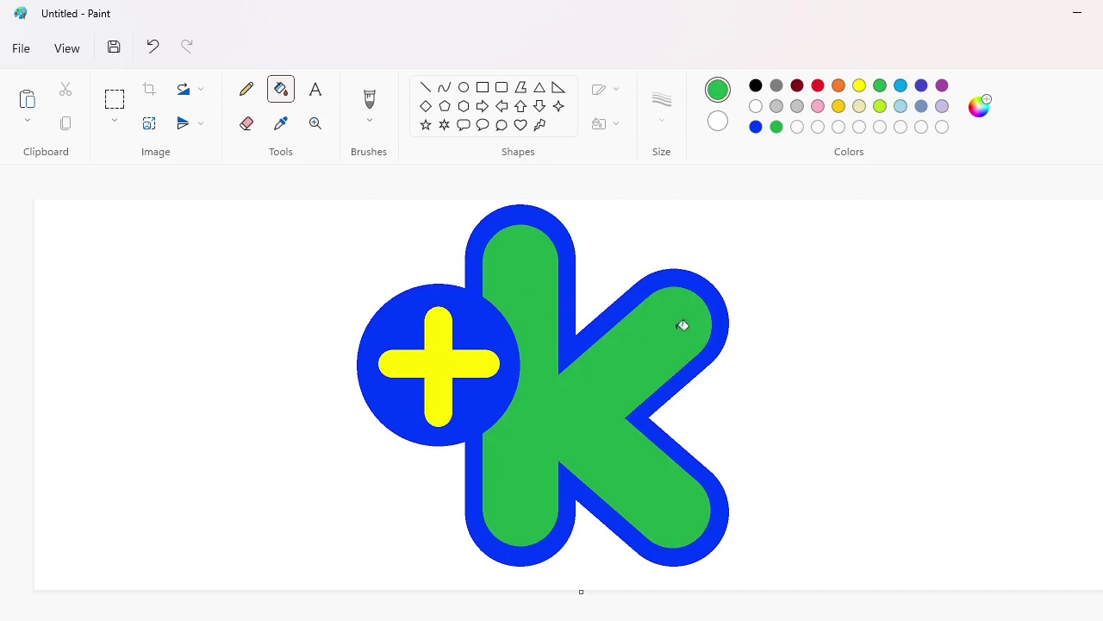
drag(773, 310, 769, 299)
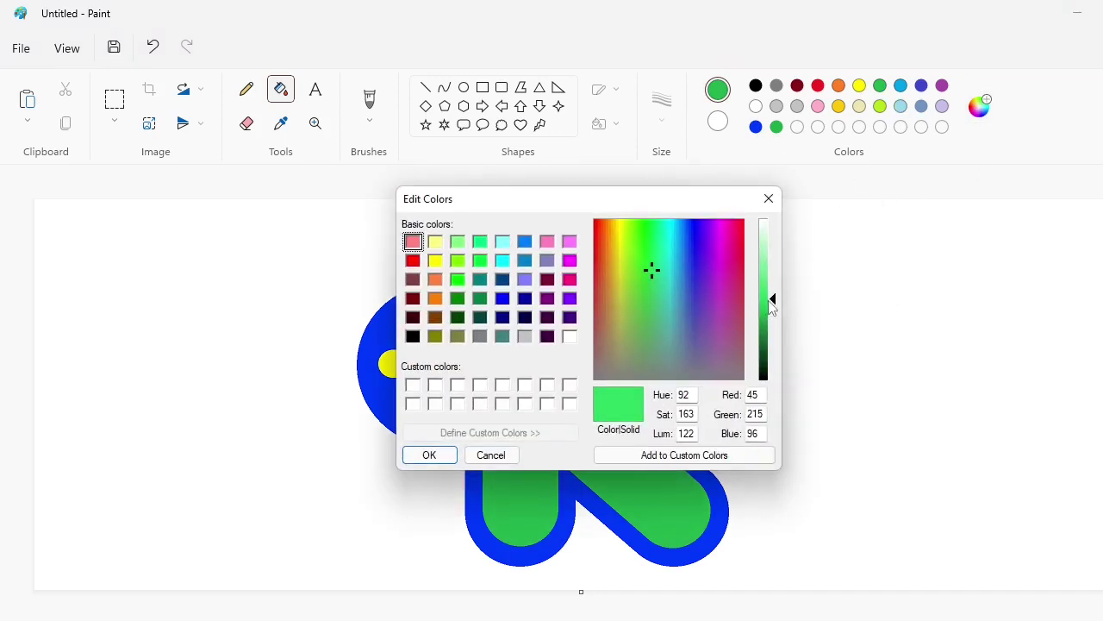
click(437, 461)
click(584, 445)
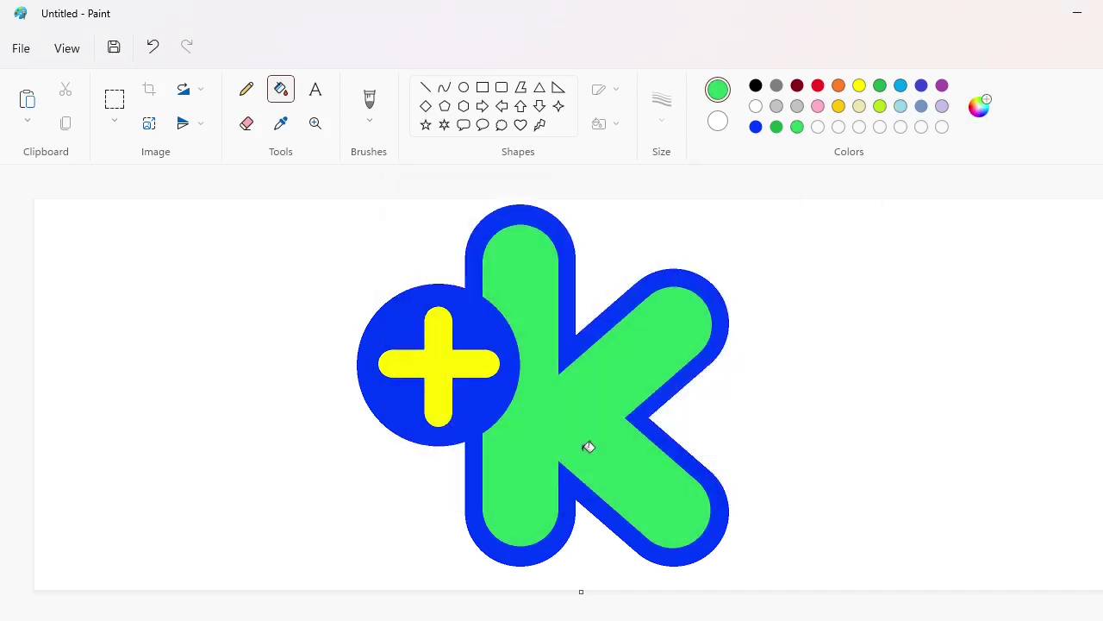
Step: Fill the K with lime and recolour it with a more vivid pure green custom colour
click(880, 106)
click(654, 349)
click(979, 106)
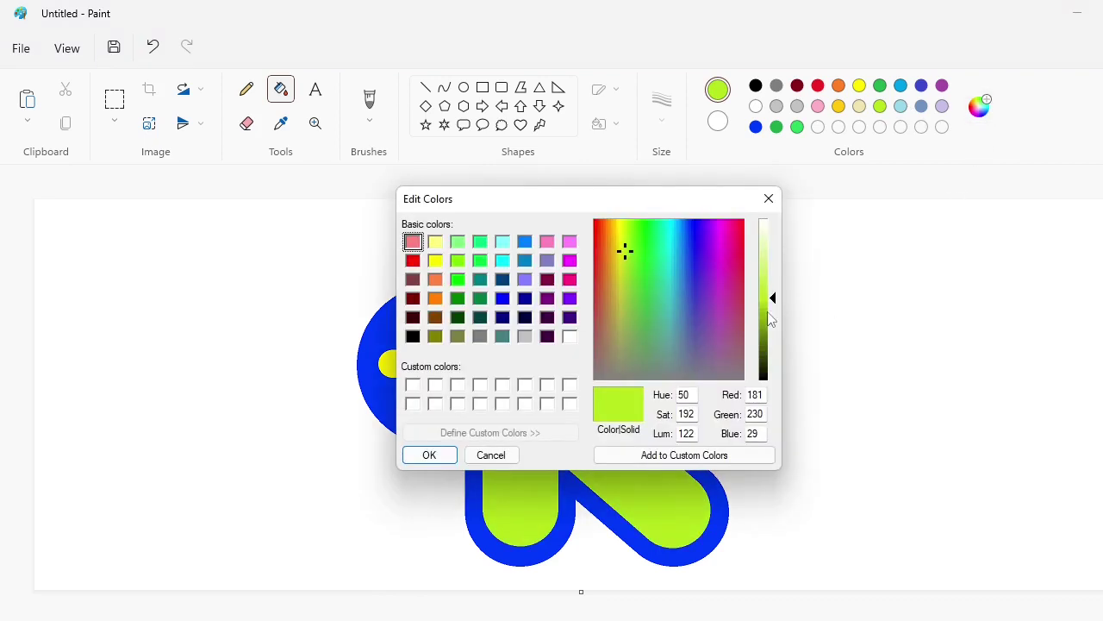
click(639, 249)
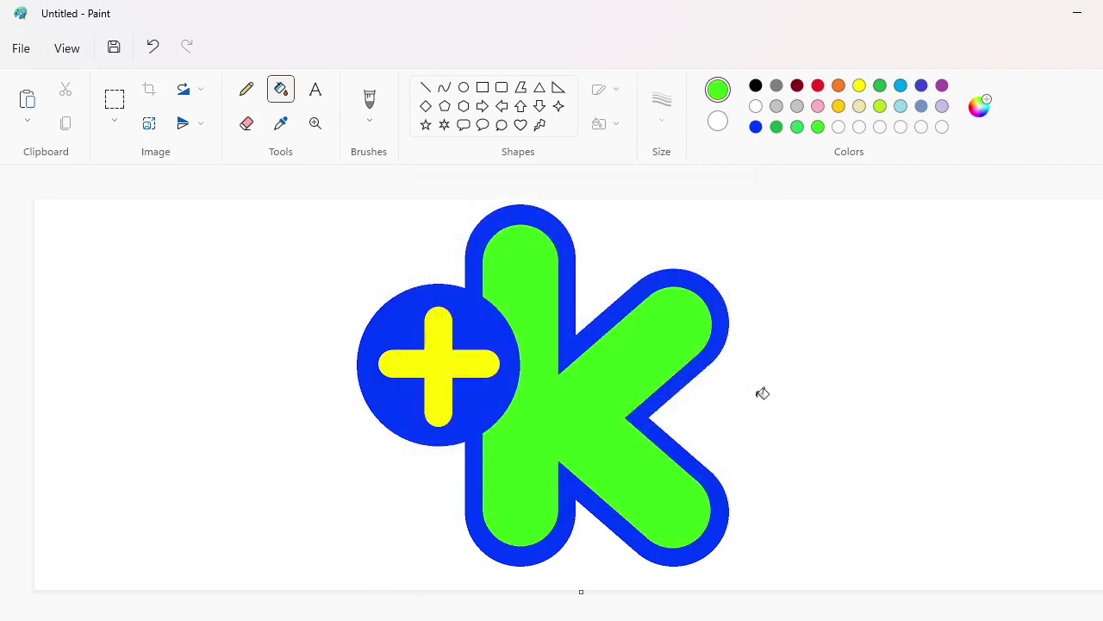